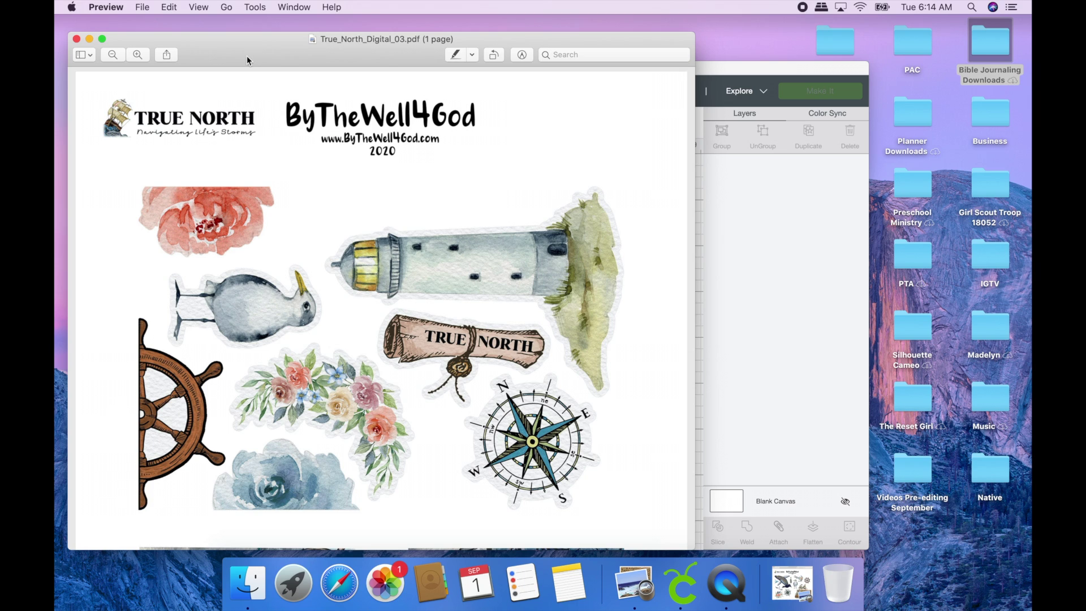
Export the True_North_Digital_03 PDF as a PNG image in the BTW4G - True North folder.
{"action": "left_click", "coordinate": [142, 7]}
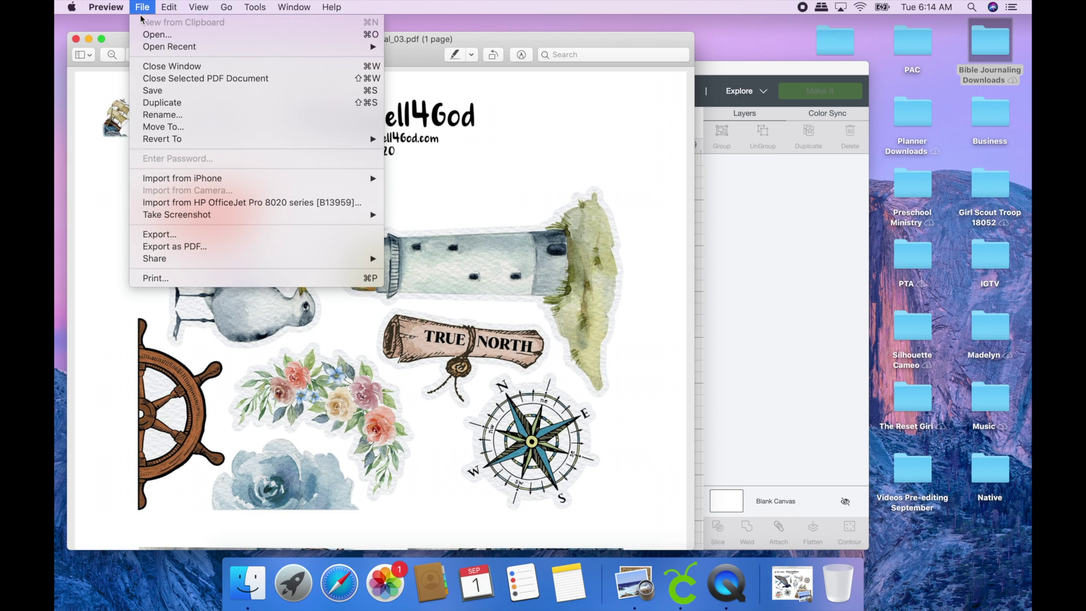
{"action": "left_click", "coordinate": [198, 234]}
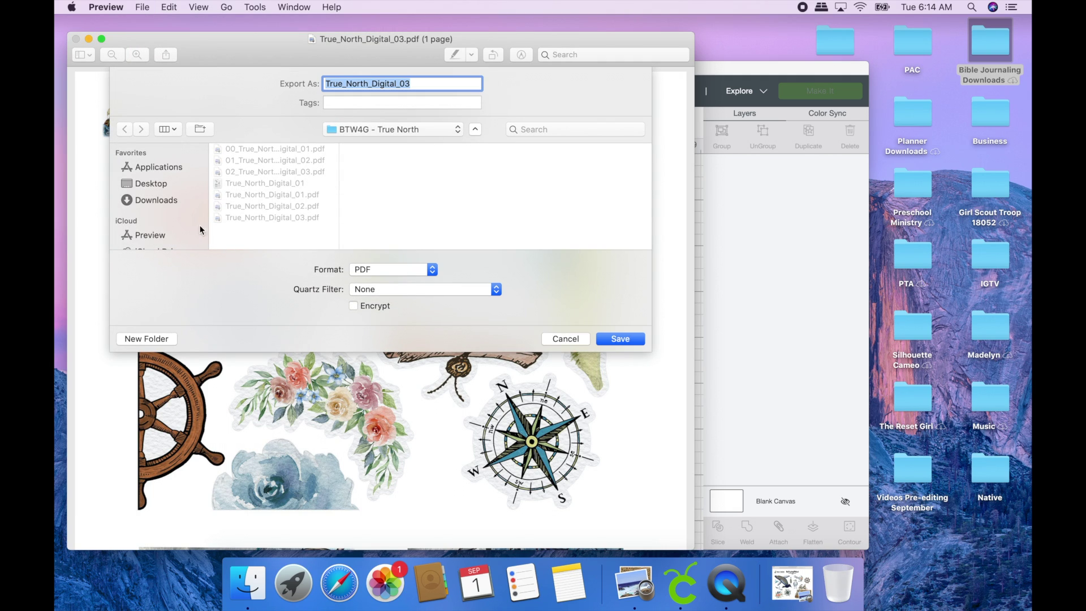
{"action": "left_click", "coordinate": [417, 268]}
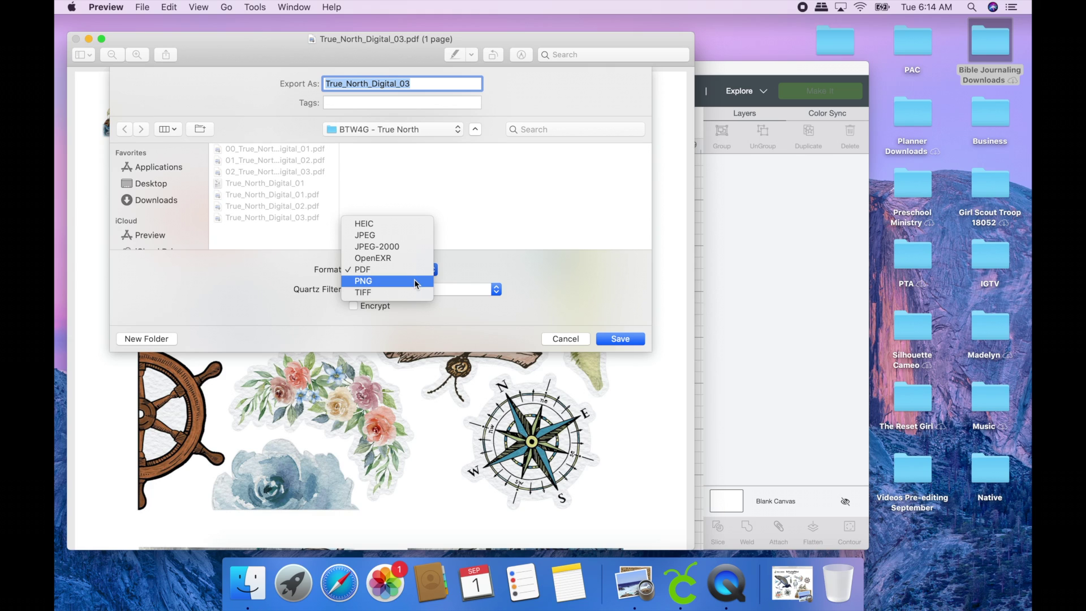
{"action": "left_click", "coordinate": [414, 281]}
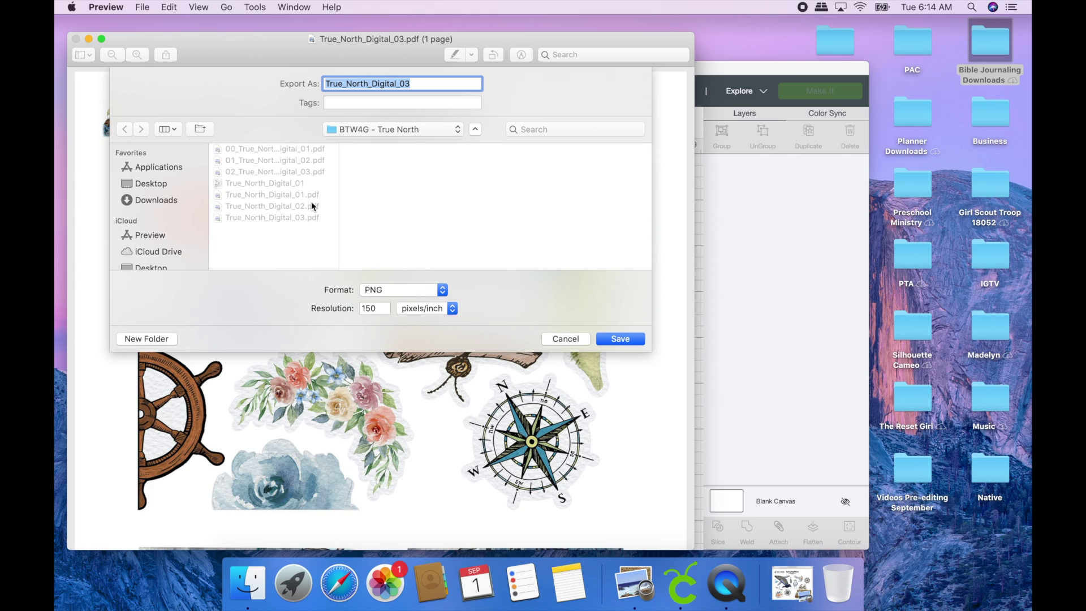
{"action": "left_click", "coordinate": [622, 339]}
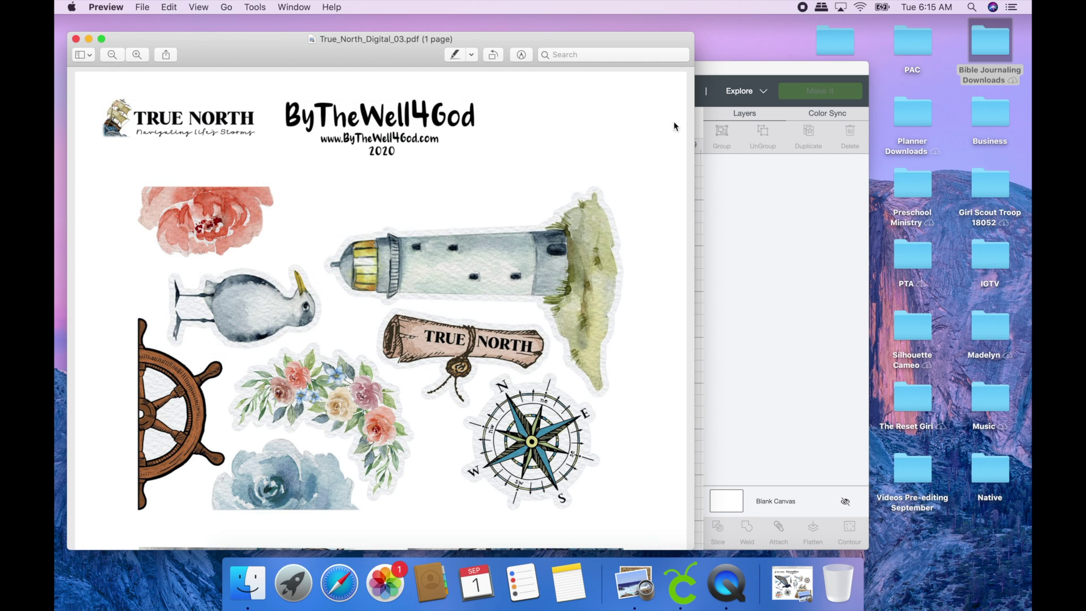
Switch to Cricut Design Space and show its blank canvas in full screen.
{"action": "left_click", "coordinate": [725, 73]}
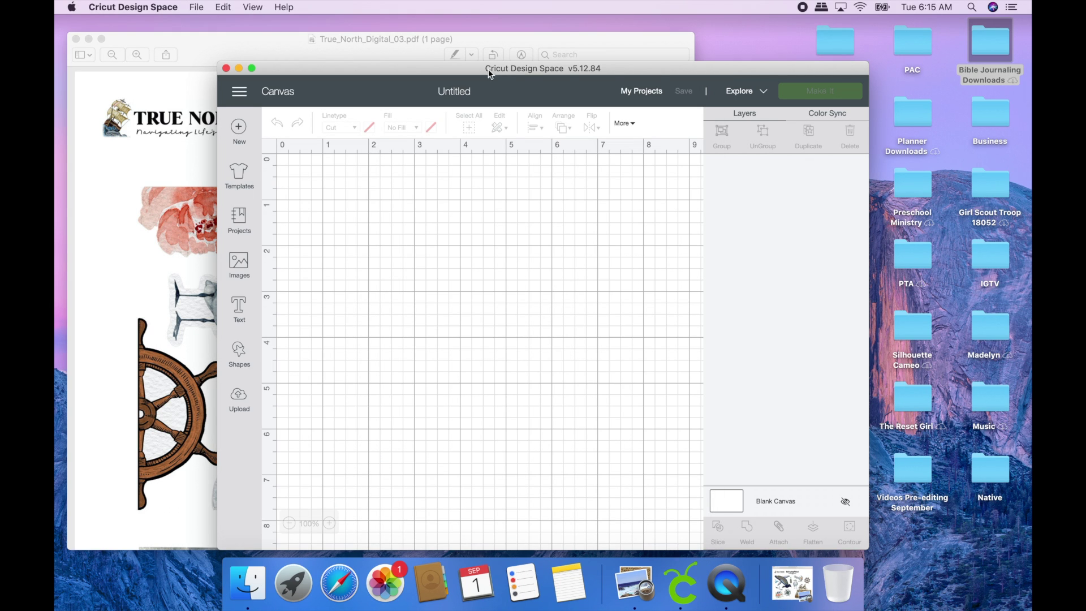
{"action": "left_click_drag", "start_coordinate": [480, 68], "coordinate": [350, 50]}
{"action": "key", "text": "ctrl+super+f"}
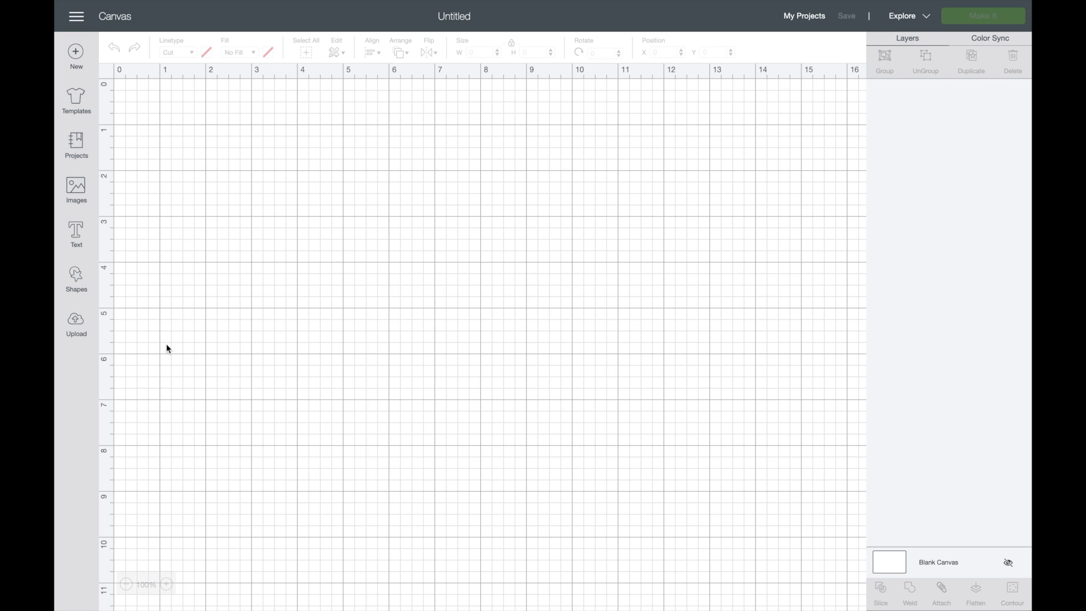
Upload the True_North_Digital_03 PNG as a new image and set its image type to Complex.
{"action": "left_click", "coordinate": [77, 326]}
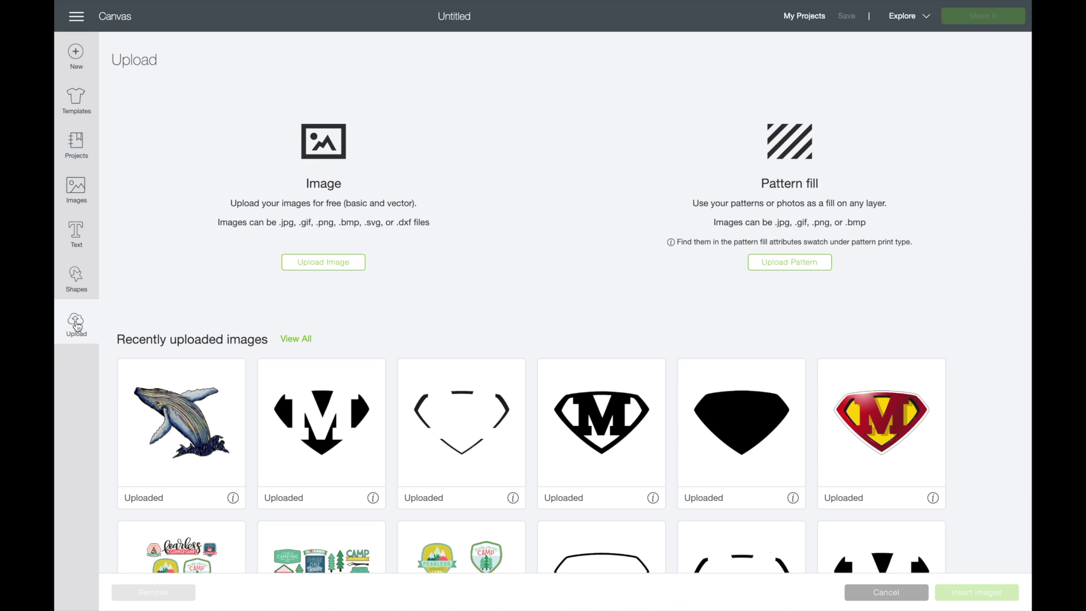
{"action": "left_click", "coordinate": [311, 265]}
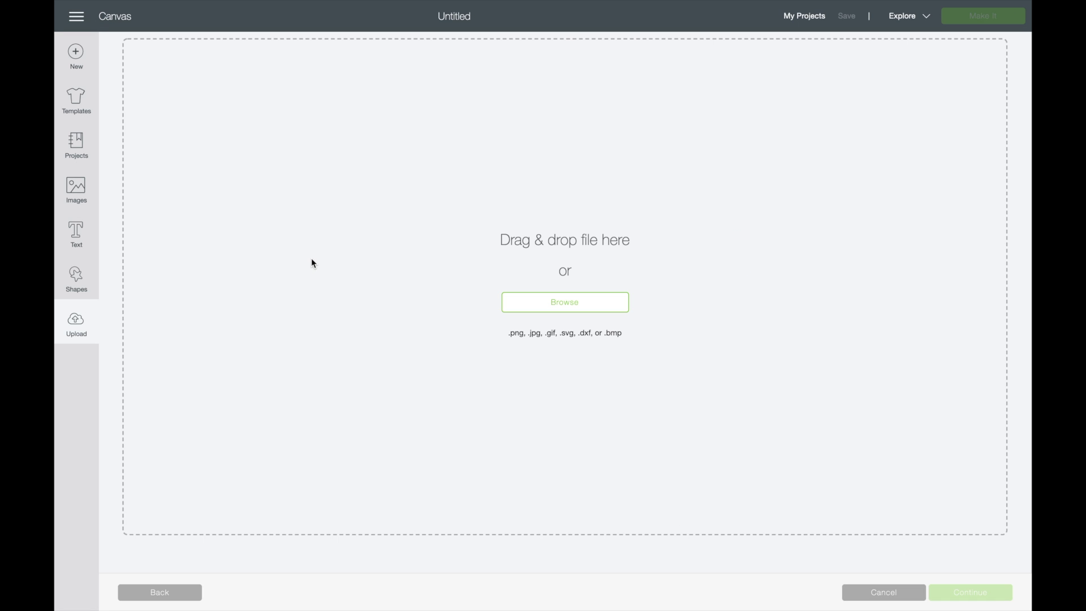
{"action": "left_click", "coordinate": [552, 304]}
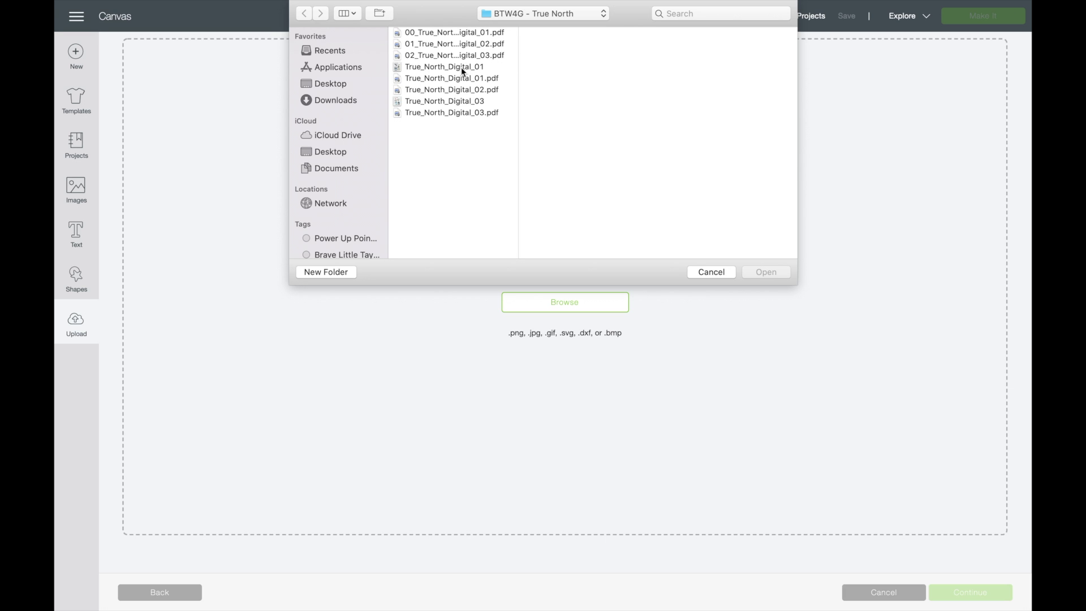
{"action": "left_click", "coordinate": [468, 100]}
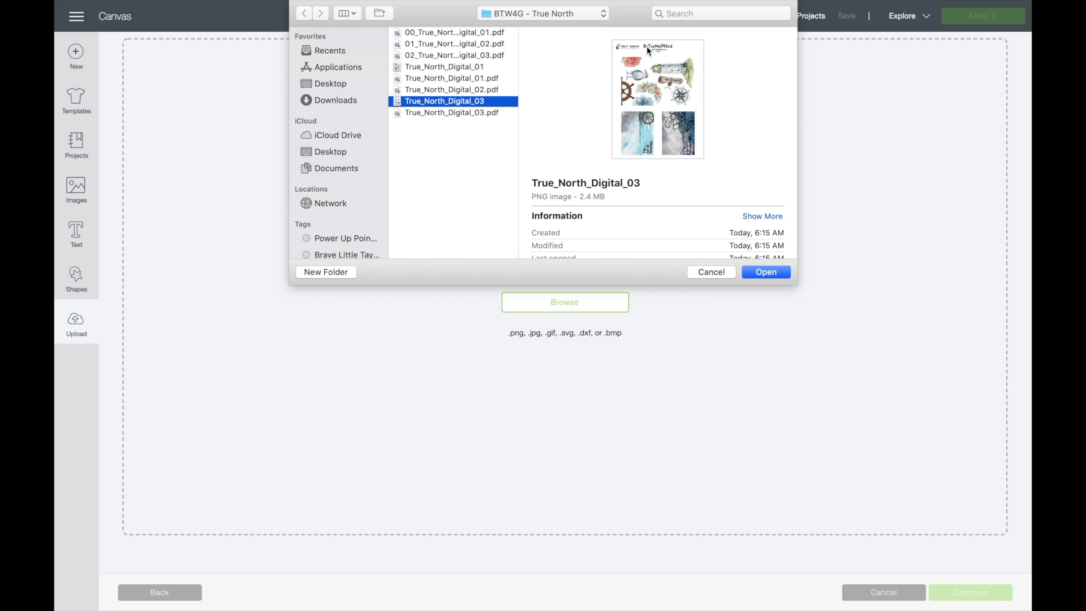
{"action": "left_click", "coordinate": [776, 274]}
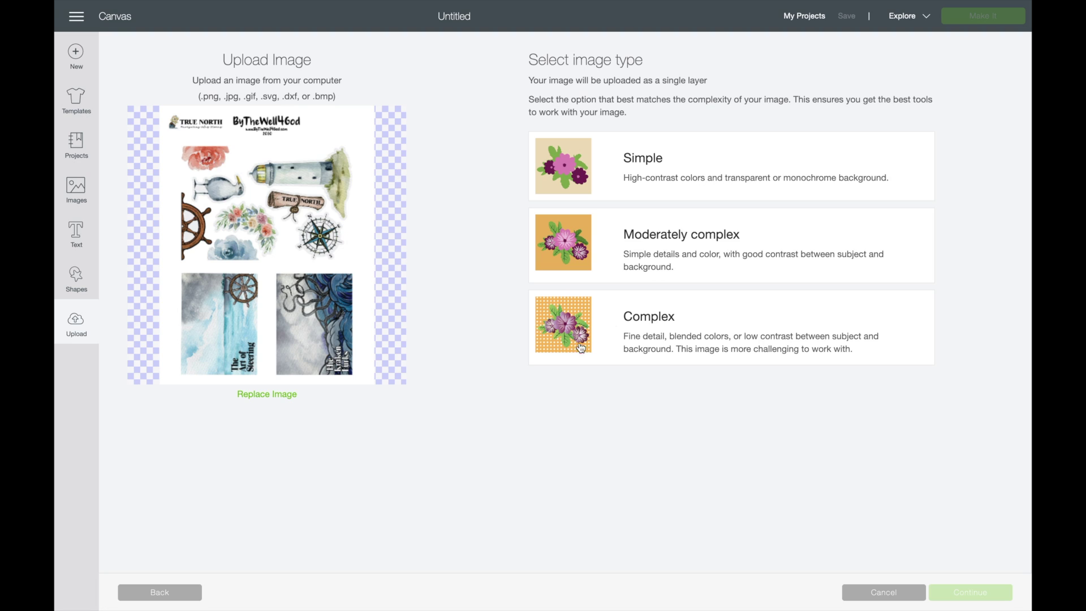
{"action": "left_click", "coordinate": [667, 311]}
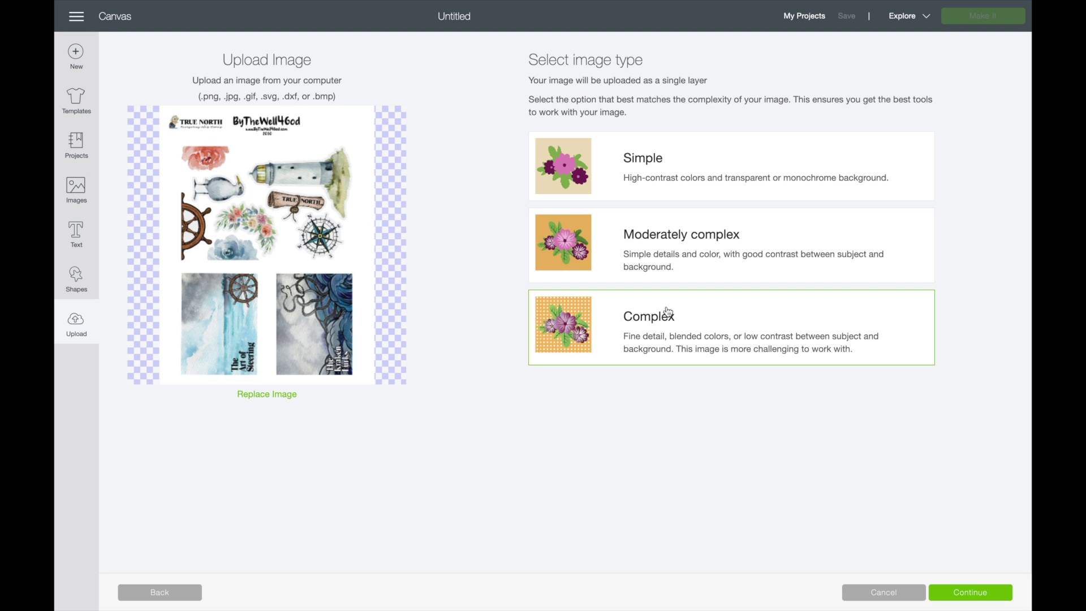
{"action": "left_click", "coordinate": [952, 593]}
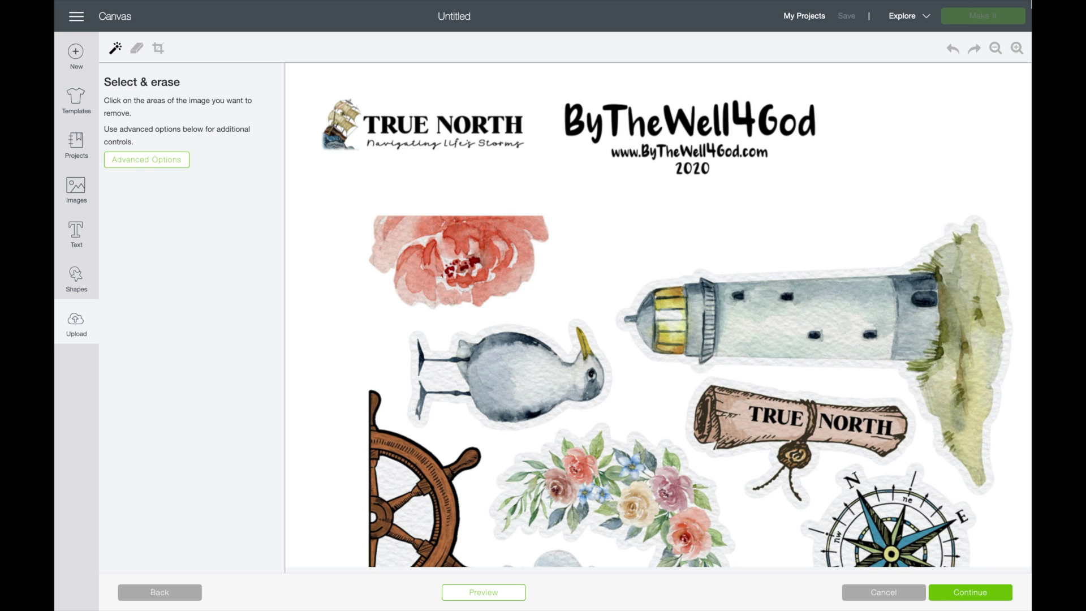
Remove the white background surrounding the artwork with Select & erase.
{"action": "left_click", "coordinate": [995, 48]}
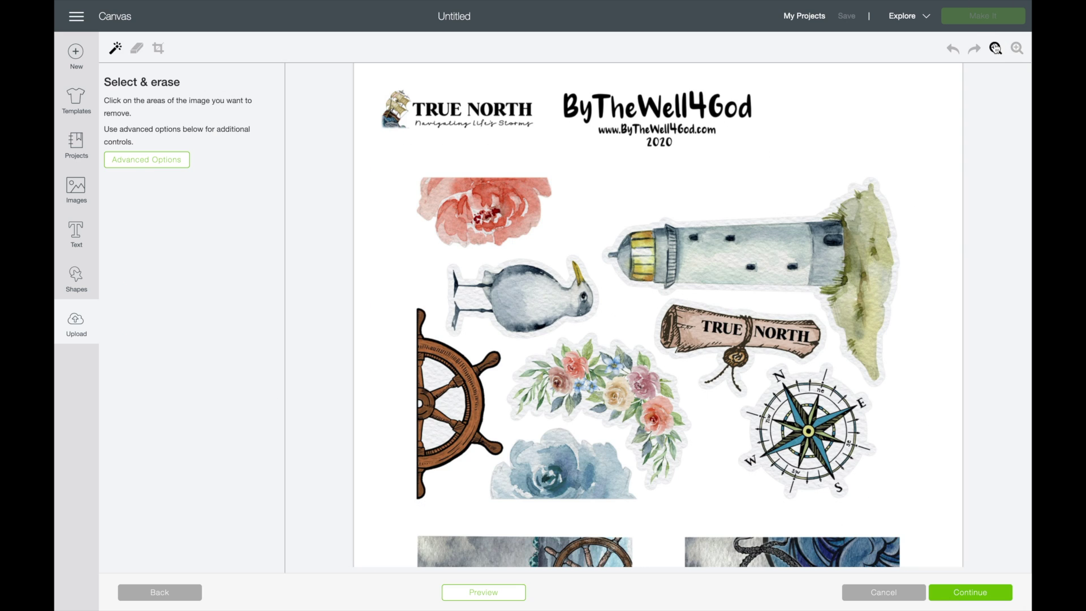
{"action": "left_click", "coordinate": [996, 48]}
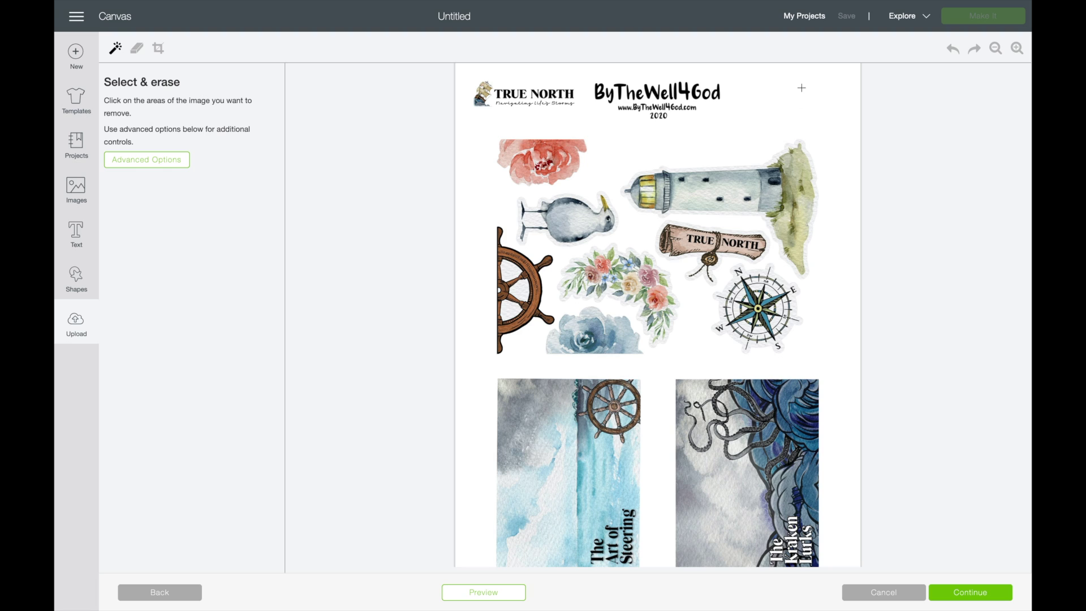
{"action": "scroll", "coordinate": [582, 150], "scroll_direction": "down", "scroll_amount": 1}
{"action": "scroll", "coordinate": [667, 181], "scroll_direction": "up", "scroll_amount": 1}
{"action": "left_click", "coordinate": [640, 144]}
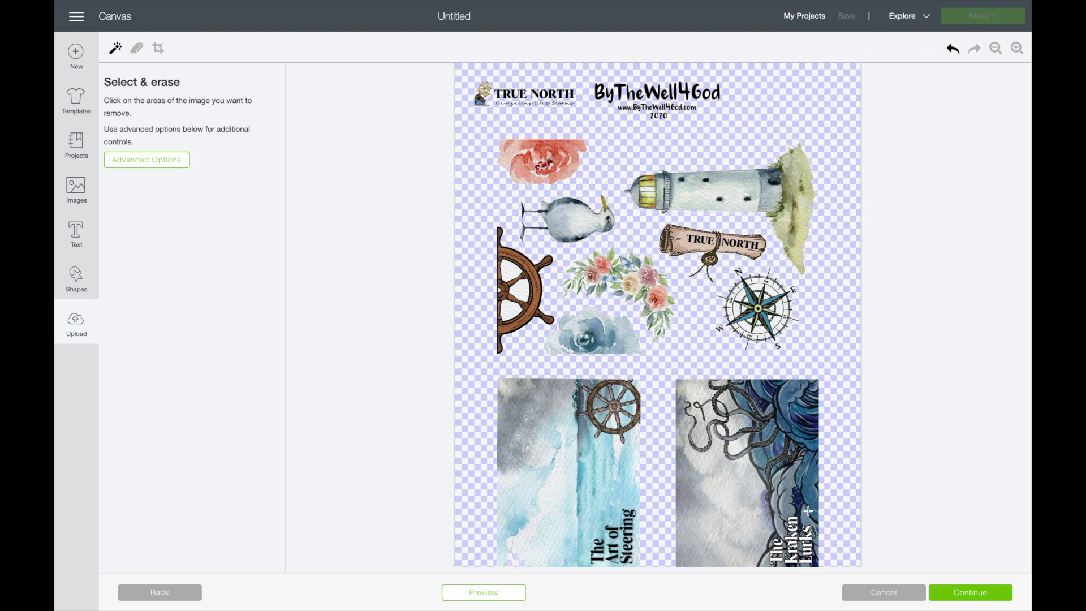
Crop the sheet to the area around the lighthouse.
{"action": "scroll", "coordinate": [801, 335], "scroll_direction": "down", "scroll_amount": 1}
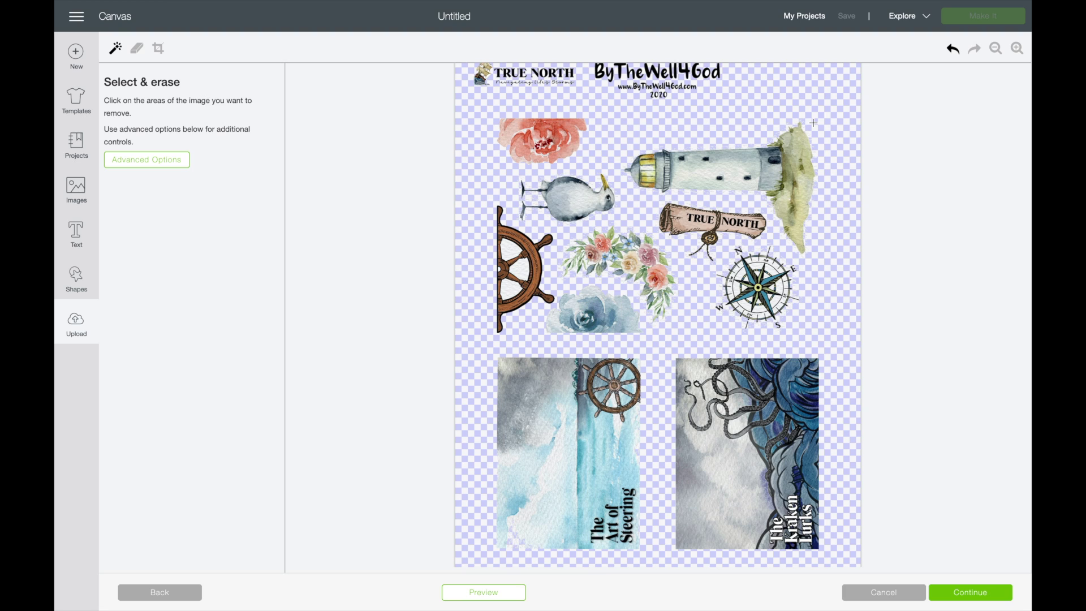
{"action": "left_click", "coordinate": [159, 51]}
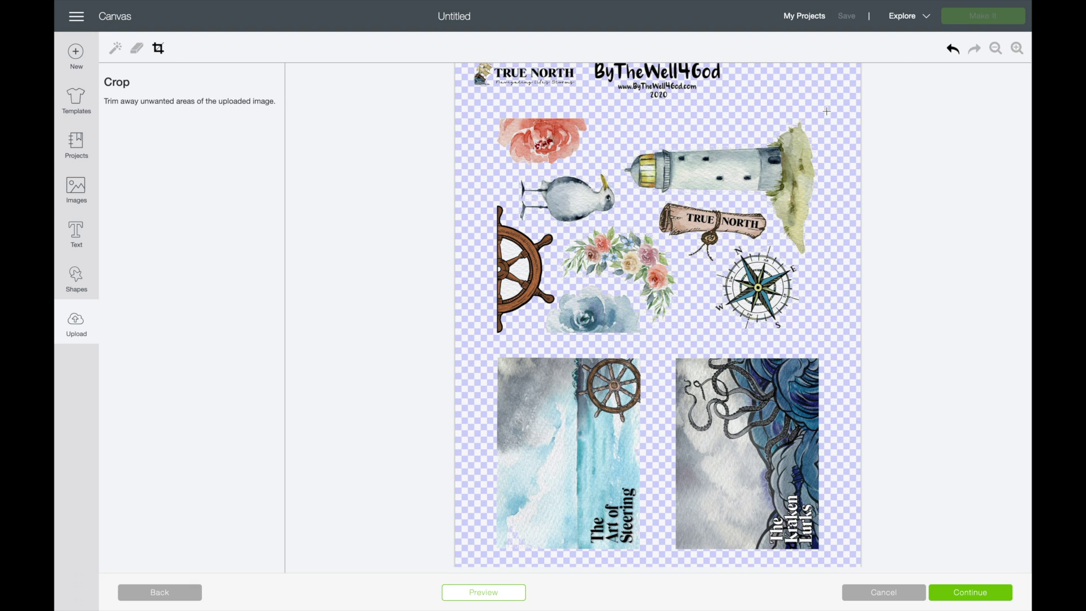
{"action": "left_click_drag", "start_coordinate": [831, 108], "coordinate": [618, 265]}
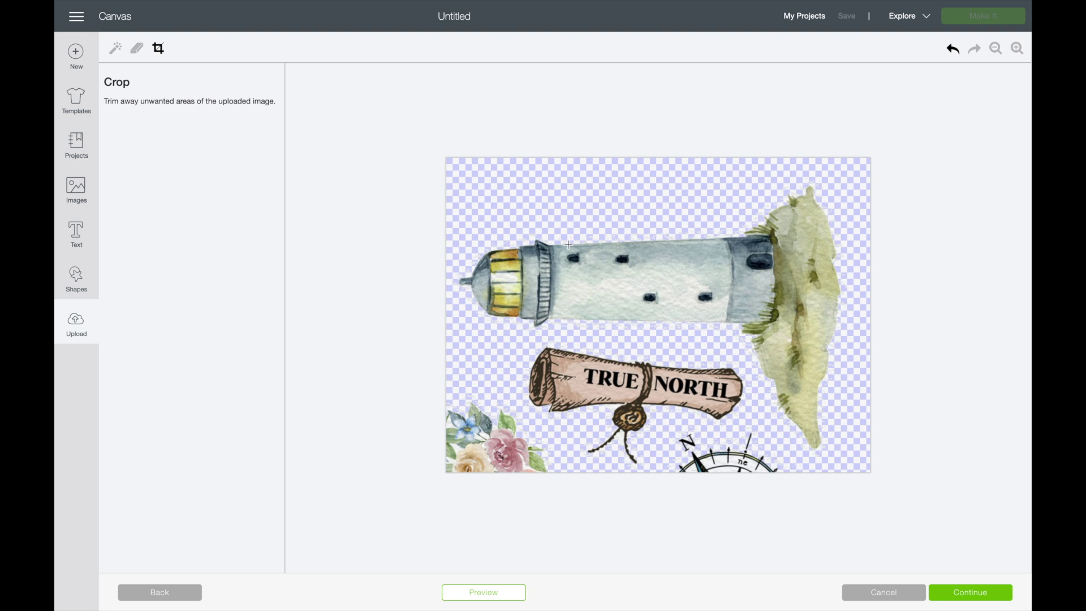
Erase the scroll, compass and flowers around the lighthouse with a large eraser, then reduce the eraser size.
{"action": "left_click", "coordinate": [136, 48]}
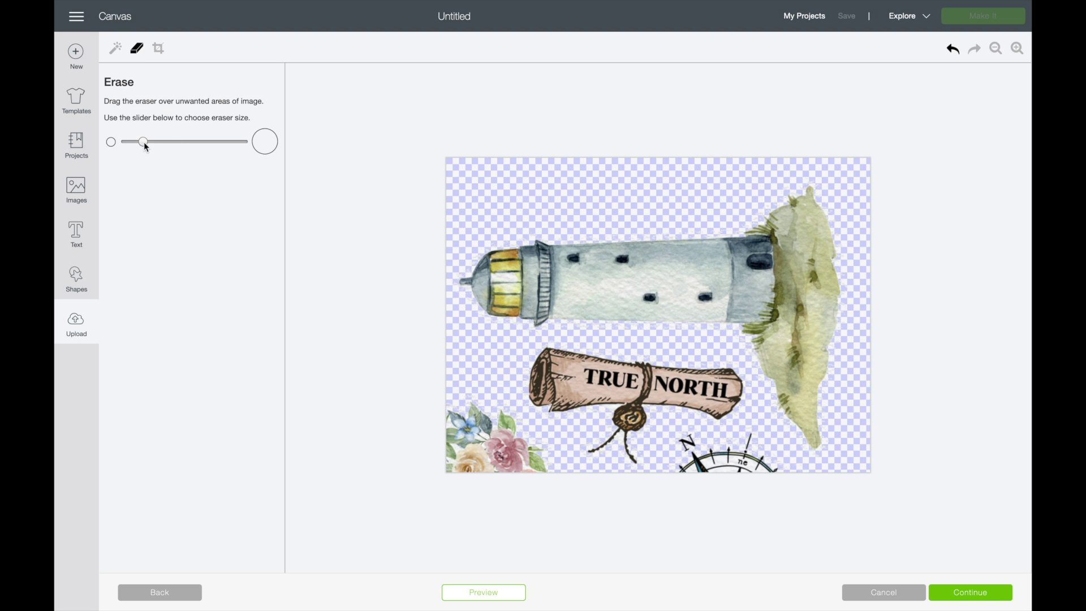
{"action": "left_click_drag", "start_coordinate": [144, 141], "coordinate": [236, 143]}
{"action": "mouse_move", "coordinate": [544, 378]}
{"action": "left_mouse_down"}
{"action": "mouse_move", "coordinate": [565, 389]}
{"action": "mouse_move", "coordinate": [556, 375]}
{"action": "mouse_move", "coordinate": [711, 388]}
{"action": "mouse_move", "coordinate": [728, 448]}
{"action": "mouse_move", "coordinate": [762, 463]}
{"action": "mouse_move", "coordinate": [692, 461]}
{"action": "mouse_move", "coordinate": [649, 428]}
{"action": "mouse_move", "coordinate": [614, 440]}
{"action": "mouse_move", "coordinate": [636, 443]}
{"action": "left_mouse_up"}
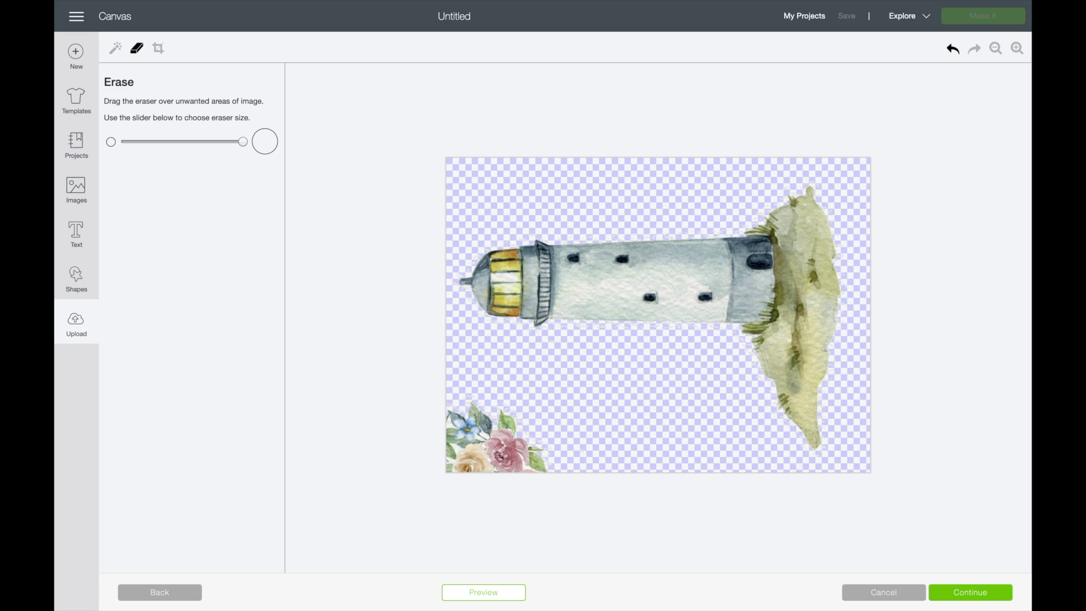
{"action": "mouse_move", "coordinate": [545, 436]}
{"action": "left_mouse_down"}
{"action": "mouse_move", "coordinate": [565, 439]}
{"action": "mouse_move", "coordinate": [516, 447]}
{"action": "mouse_move", "coordinate": [485, 417]}
{"action": "mouse_move", "coordinate": [473, 463]}
{"action": "mouse_move", "coordinate": [468, 417]}
{"action": "mouse_move", "coordinate": [439, 416]}
{"action": "mouse_move", "coordinate": [482, 412]}
{"action": "mouse_move", "coordinate": [464, 415]}
{"action": "left_mouse_up"}
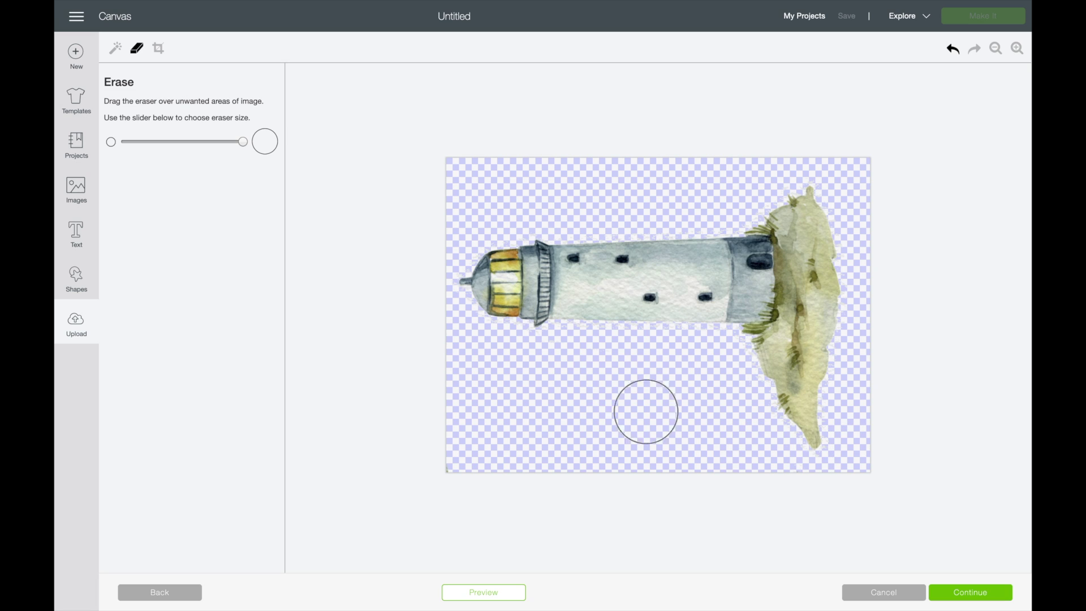
{"action": "left_click_drag", "start_coordinate": [243, 141], "coordinate": [194, 143]}
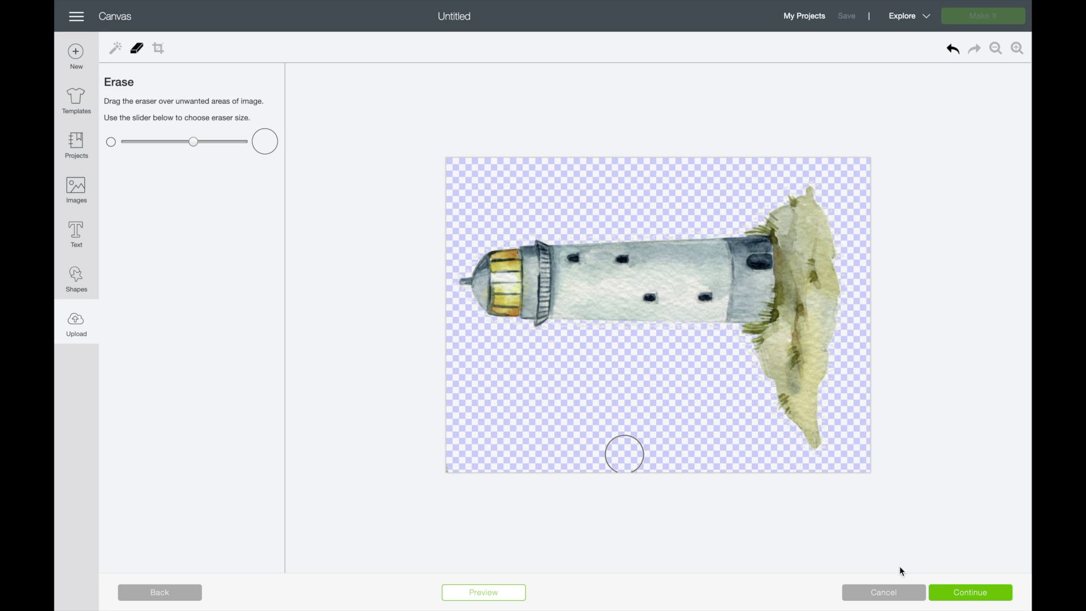
Check the cut preview, then return to editing and erase the leftover fragments around the lighthouse.
{"action": "left_click", "coordinate": [970, 592]}
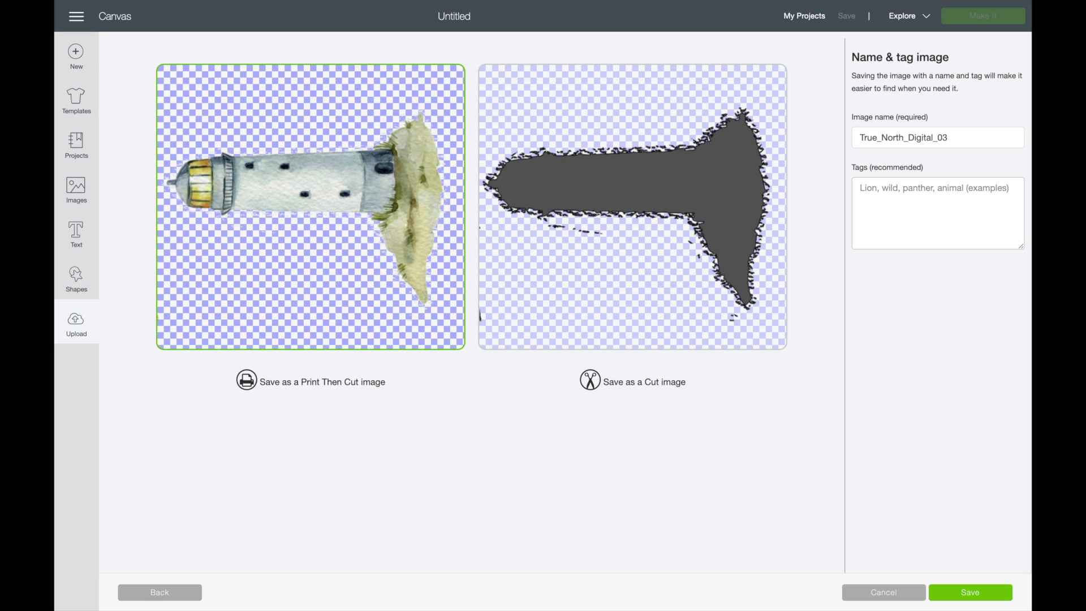
{"action": "left_click", "coordinate": [157, 593]}
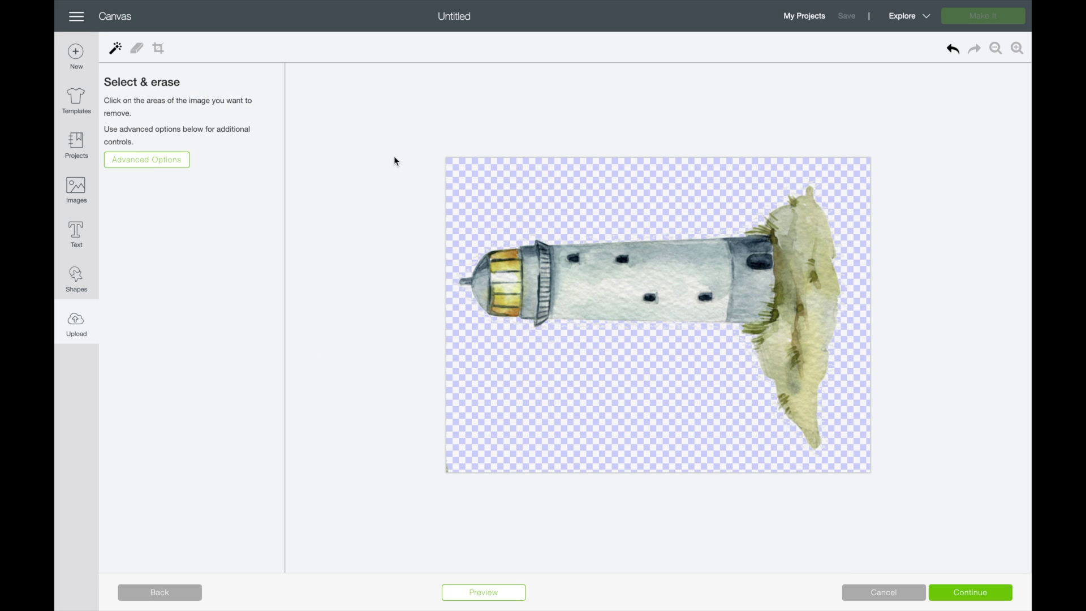
{"action": "left_click", "coordinate": [1018, 49]}
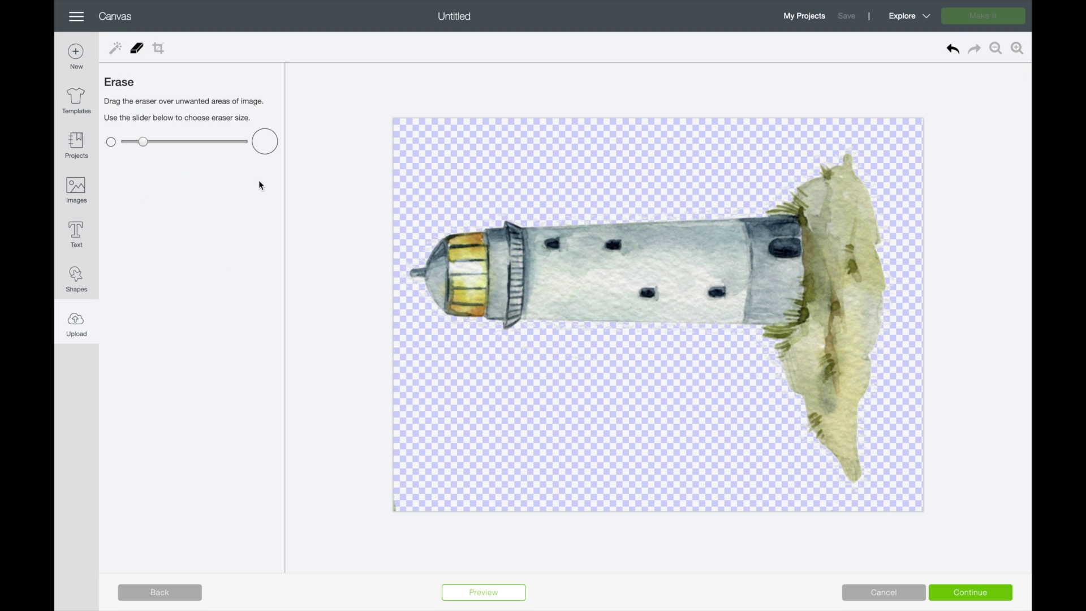
{"action": "mouse_move", "coordinate": [405, 500]}
{"action": "left_mouse_down"}
{"action": "mouse_move", "coordinate": [400, 478]}
{"action": "mouse_move", "coordinate": [413, 494]}
{"action": "left_mouse_up"}
{"action": "left_click", "coordinate": [238, 141]}
{"action": "left_click", "coordinate": [1017, 49]}
{"action": "left_click", "coordinate": [1017, 48]}
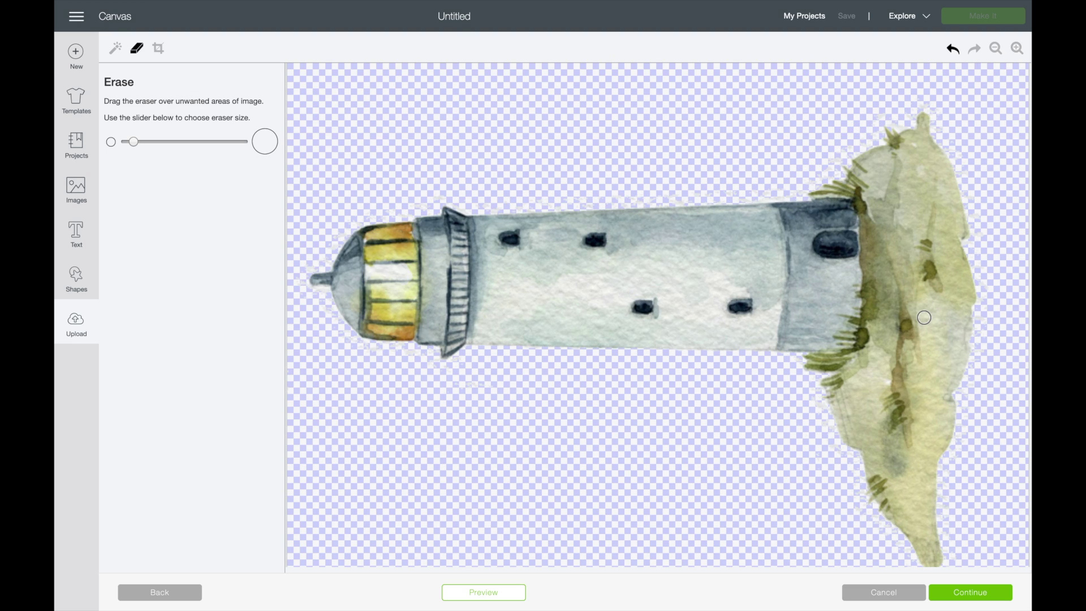
Clean the stray specks along the island's outer edge, undoing the stroke that goes wrong and using a smaller eraser.
{"action": "scroll", "coordinate": [774, 362], "scroll_direction": "down", "scroll_amount": 1}
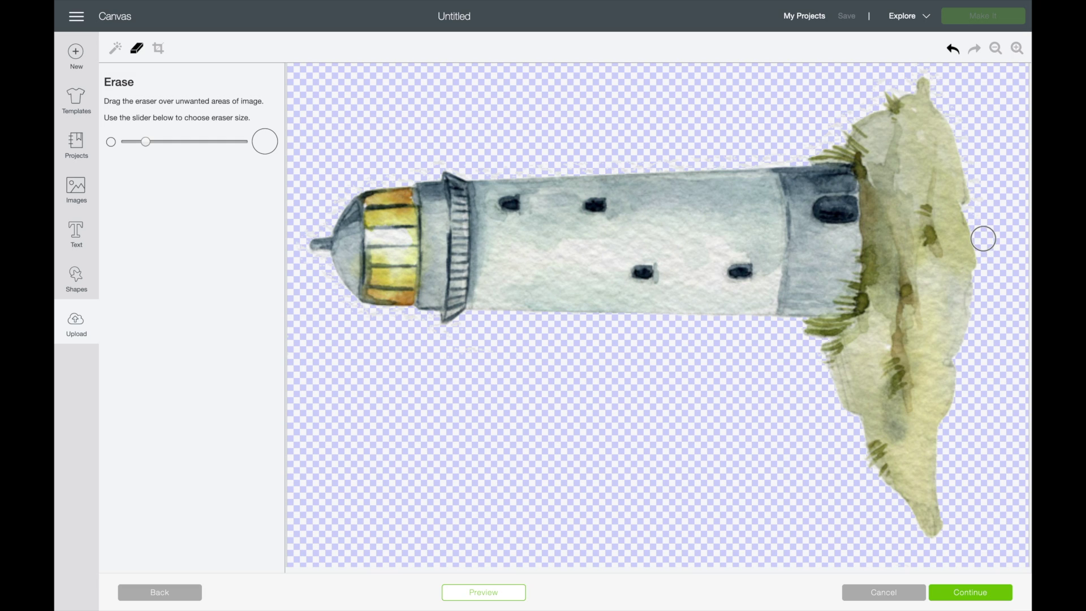
{"action": "left_click_drag", "start_coordinate": [971, 236], "coordinate": [1018, 237]}
{"action": "left_click", "coordinate": [953, 50]}
{"action": "left_click", "coordinate": [980, 222]}
{"action": "left_click_drag", "start_coordinate": [145, 142], "coordinate": [131, 142]}
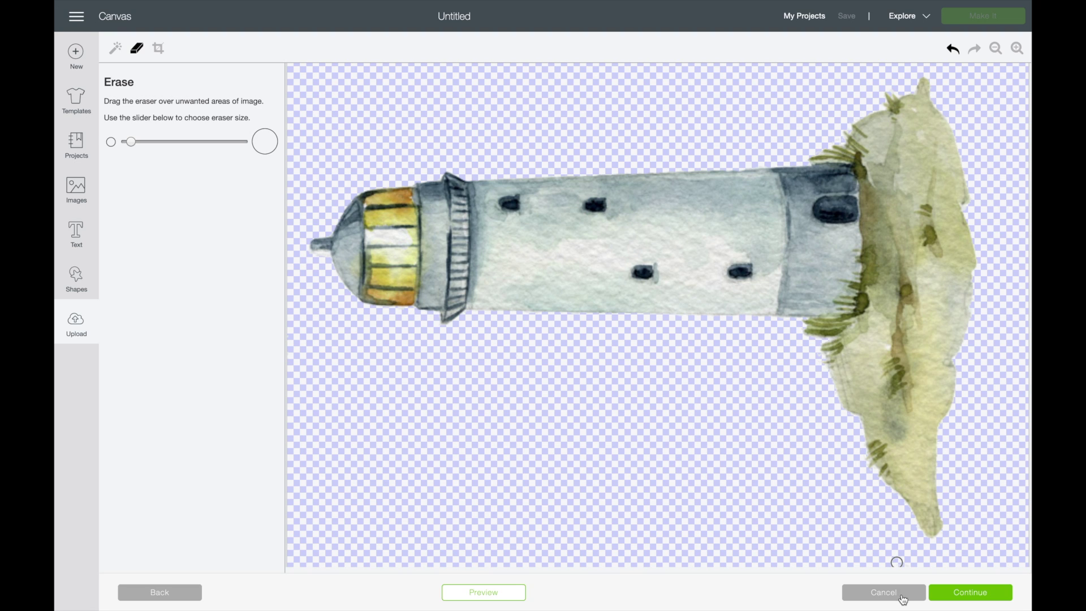
Review the cut preview again, erase the last stray specks outside the lighthouse, and proceed to naming the image.
{"action": "left_click", "coordinate": [967, 594]}
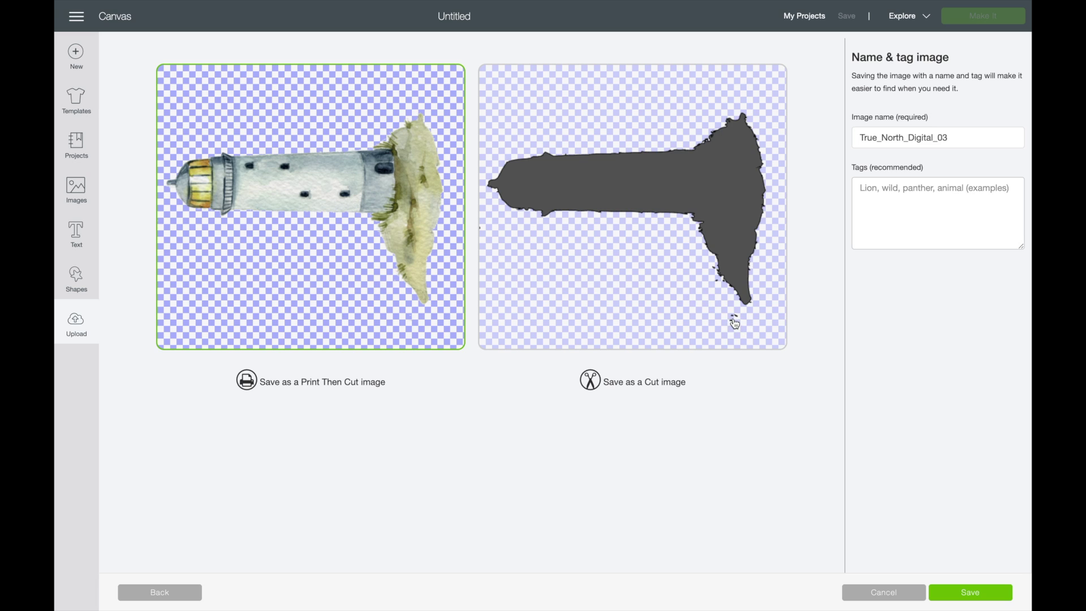
{"action": "left_click", "coordinate": [186, 597]}
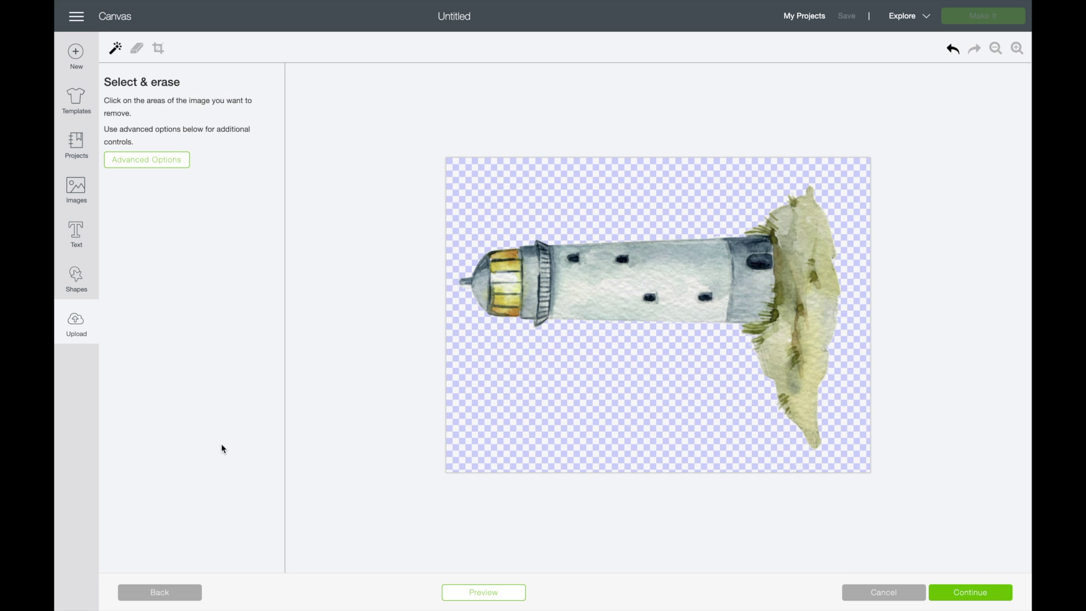
{"action": "left_click", "coordinate": [159, 47]}
{"action": "left_click", "coordinate": [137, 48]}
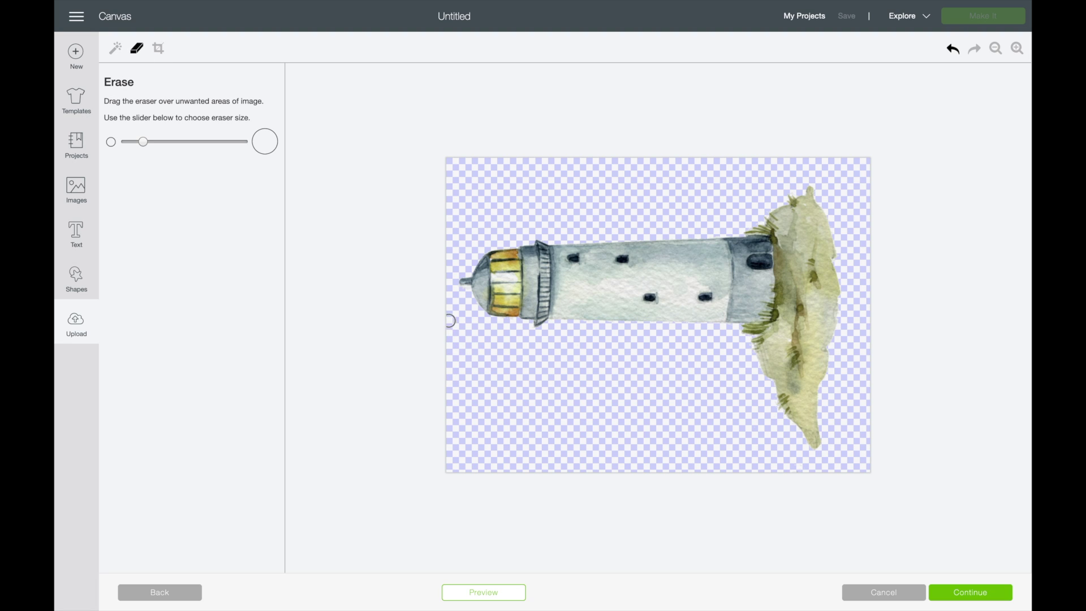
{"action": "left_click", "coordinate": [956, 589]}
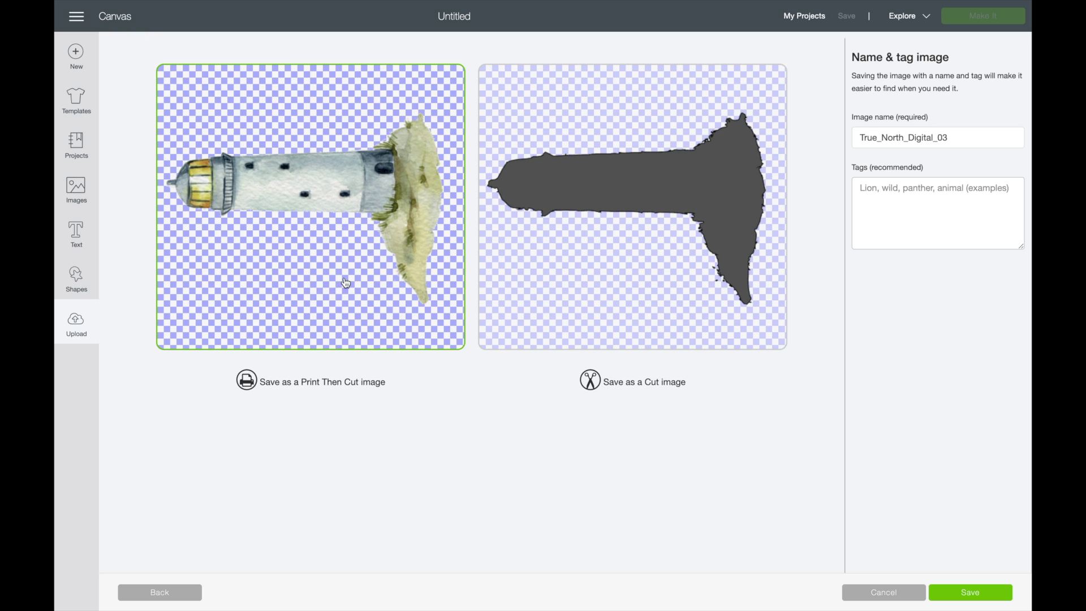
Name the image True North Lighthouse, save it as a Print Then Cut image, and insert the uploaded lighthouse onto the canvas.
{"action": "left_click_drag", "start_coordinate": [956, 138], "coordinate": [823, 142]}
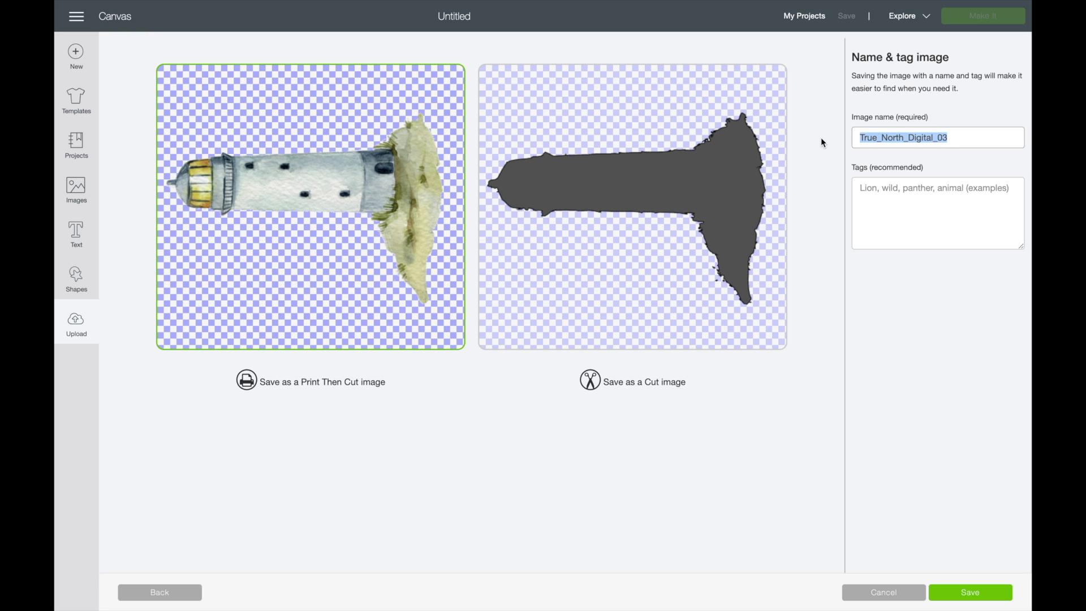
{"action": "type", "text": "True"}
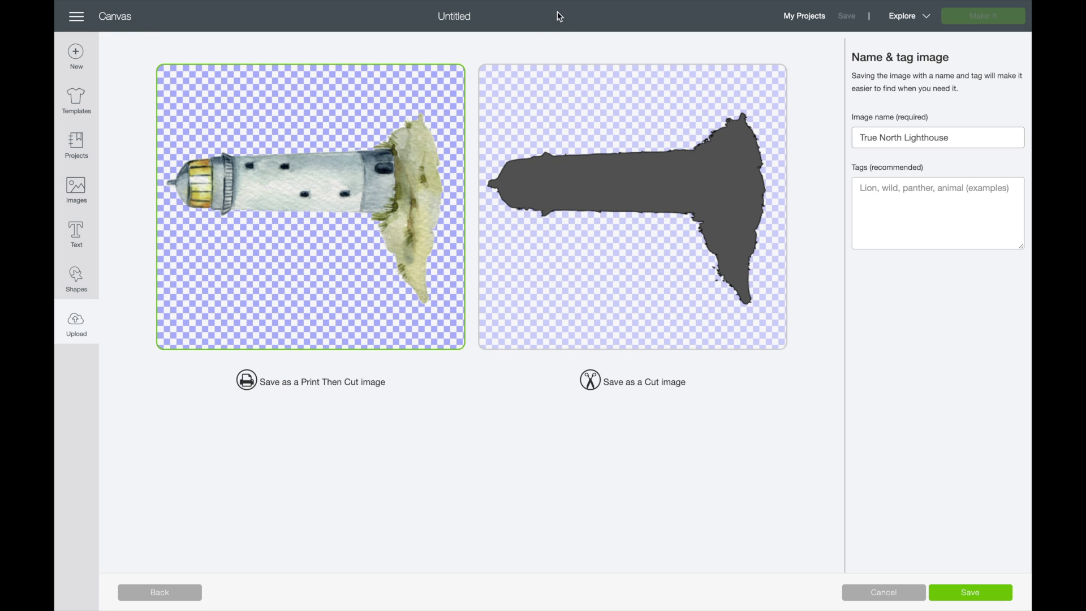
{"action": "left_click", "coordinate": [969, 596]}
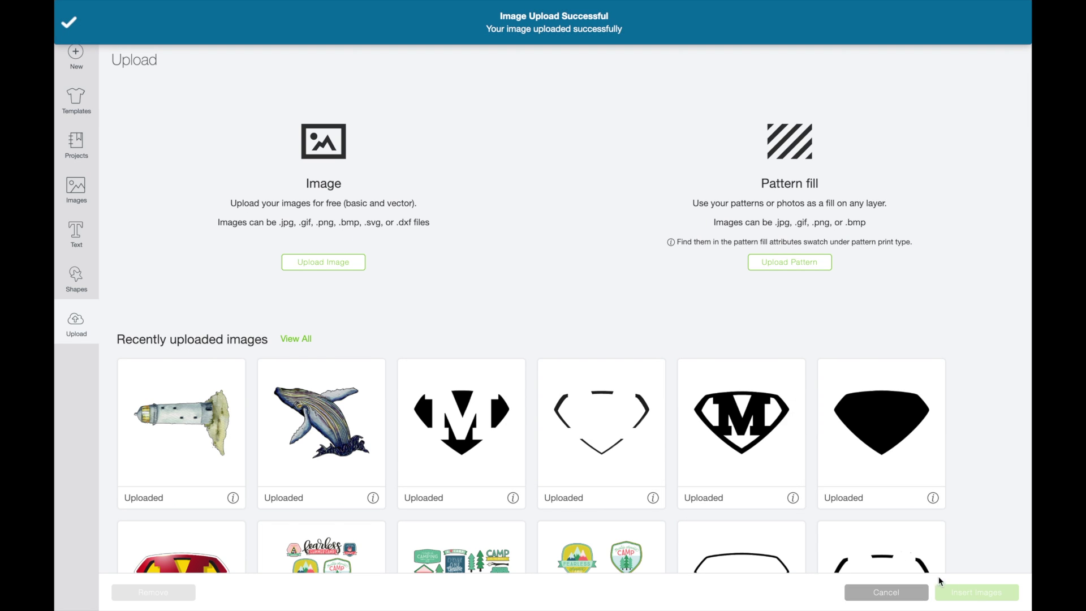
{"action": "left_click", "coordinate": [165, 429]}
{"action": "left_click", "coordinate": [991, 594]}
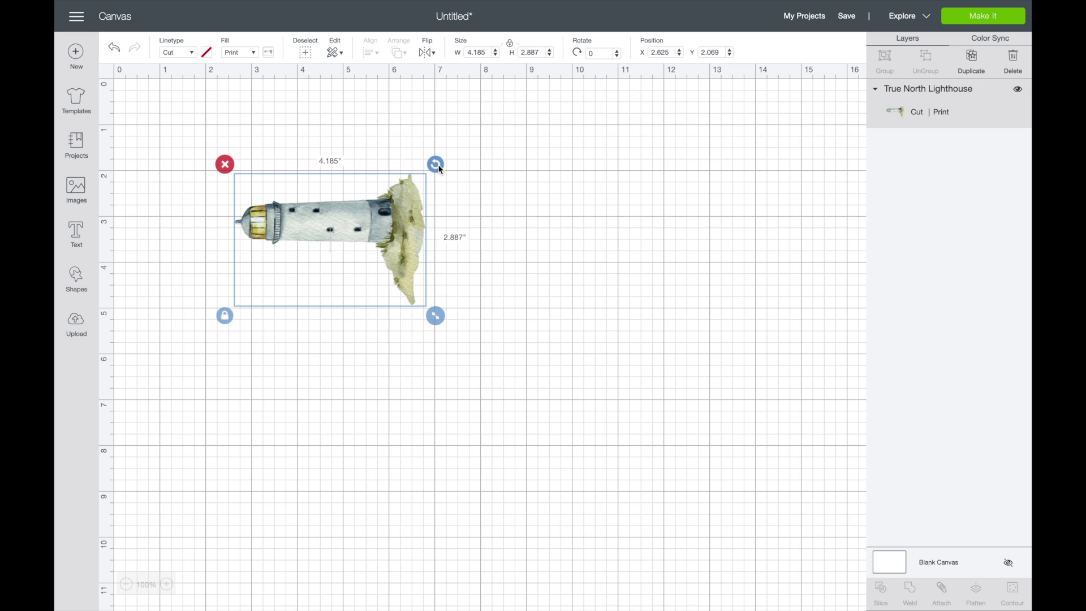
Rotate the lighthouse upright to about 90°, enlarge it to about 6.1 by 8.85 inches, and move it to the canvas's upper edge.
{"action": "left_click_drag", "start_coordinate": [438, 164], "coordinate": [657, 543]}
{"action": "scroll", "coordinate": [650, 467], "scroll_direction": "down", "scroll_amount": 3}
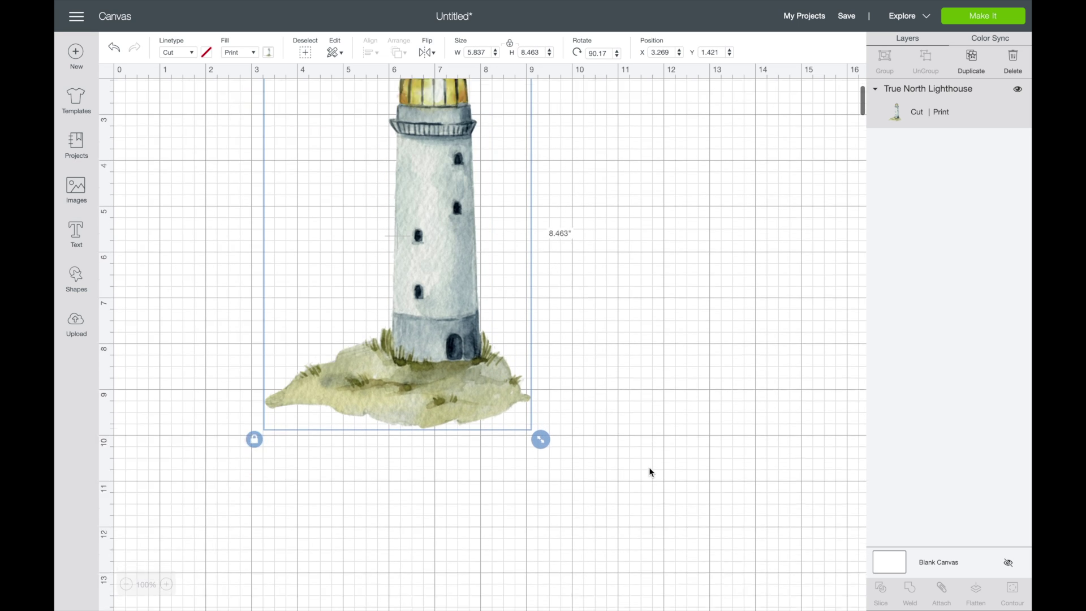
{"action": "left_click_drag", "start_coordinate": [540, 396], "coordinate": [553, 417]}
{"action": "scroll", "coordinate": [638, 265], "scroll_direction": "up", "scroll_amount": 3}
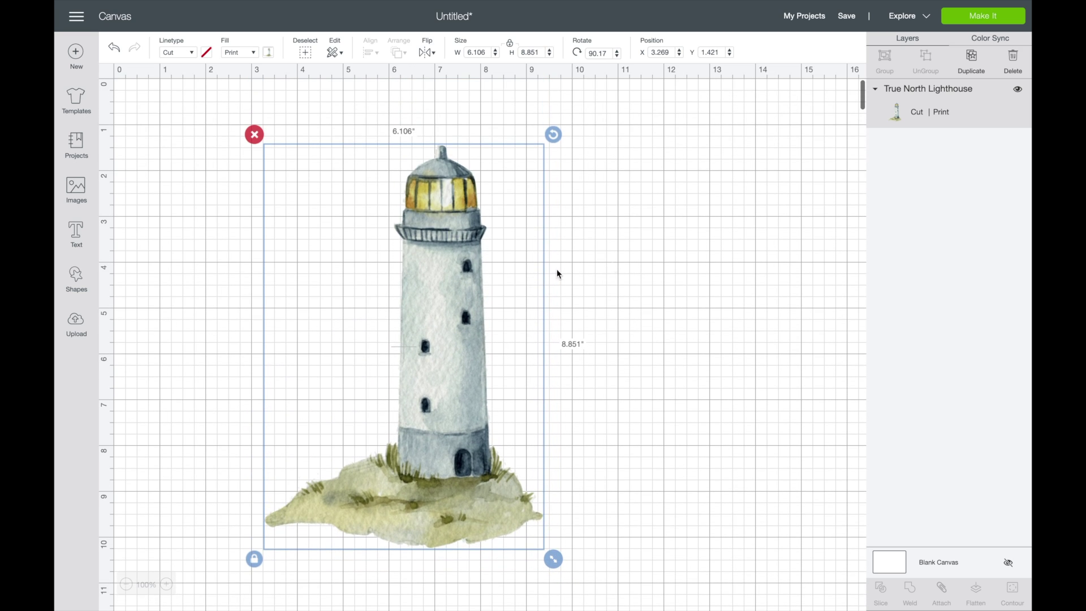
{"action": "left_click_drag", "start_coordinate": [467, 341], "coordinate": [417, 288]}
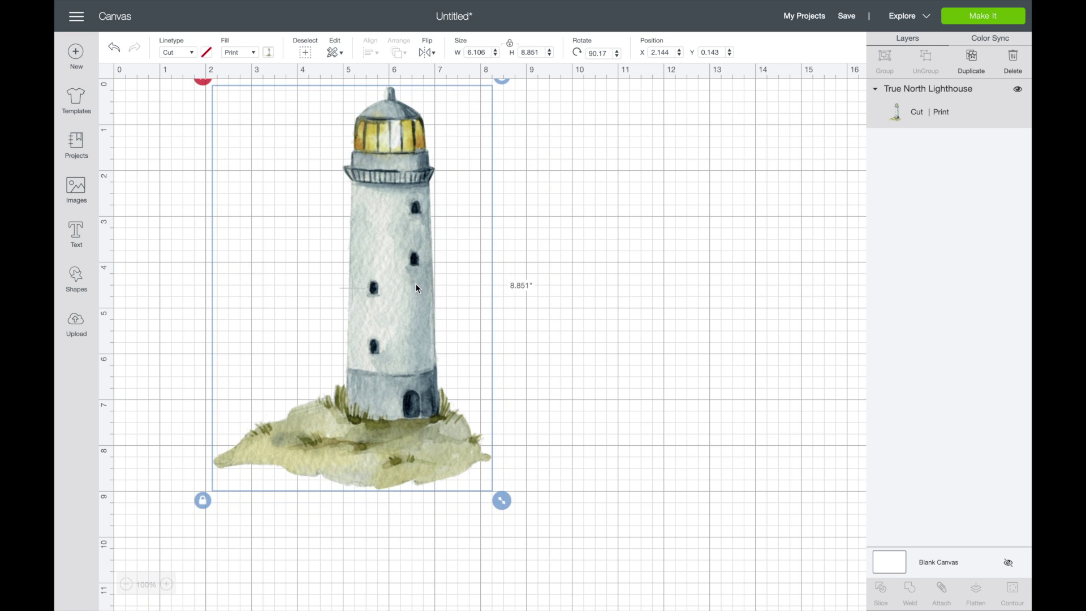
Preview the lighthouse on the cutting mat, then return to the canvas.
{"action": "left_click", "coordinate": [569, 344]}
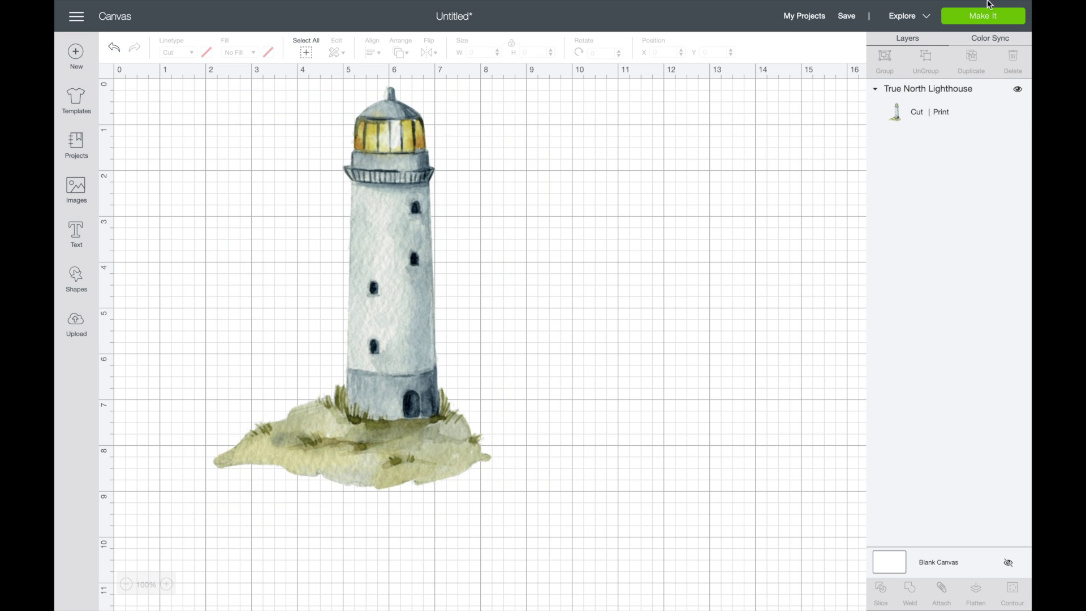
{"action": "left_click", "coordinate": [990, 21]}
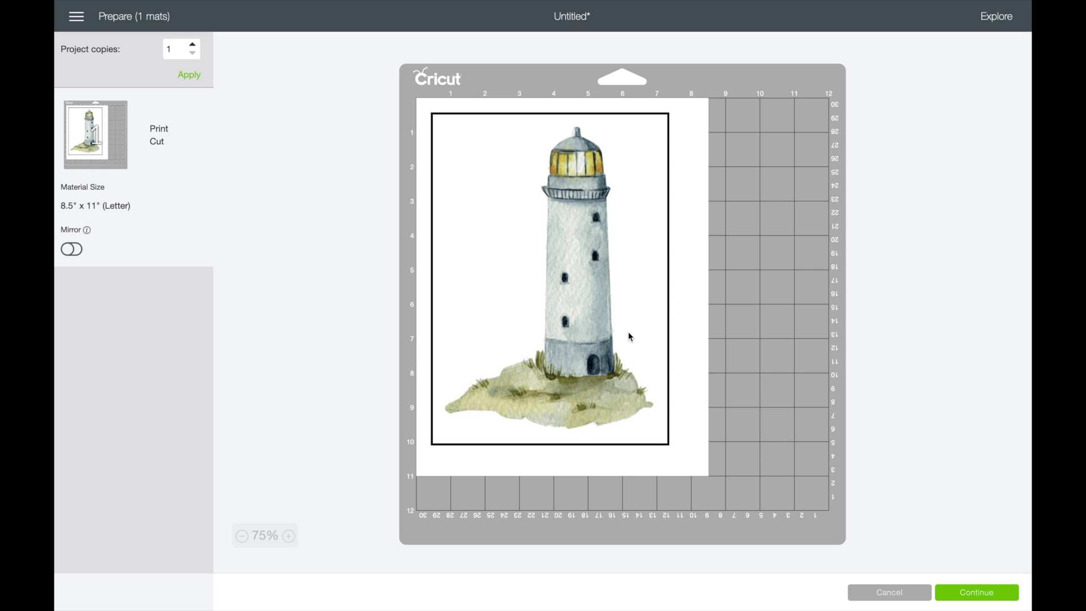
{"action": "left_click", "coordinate": [898, 592]}
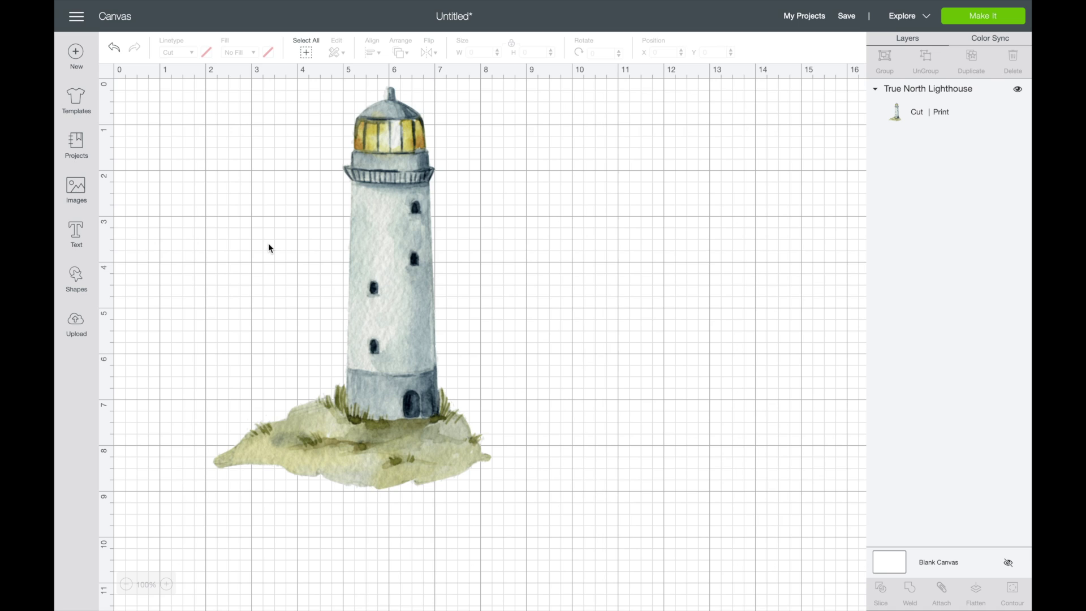
Add the text "You are my lighthouse. I will look to You in the storms of life as my guiding light." at font size 12.
{"action": "left_click", "coordinate": [75, 235]}
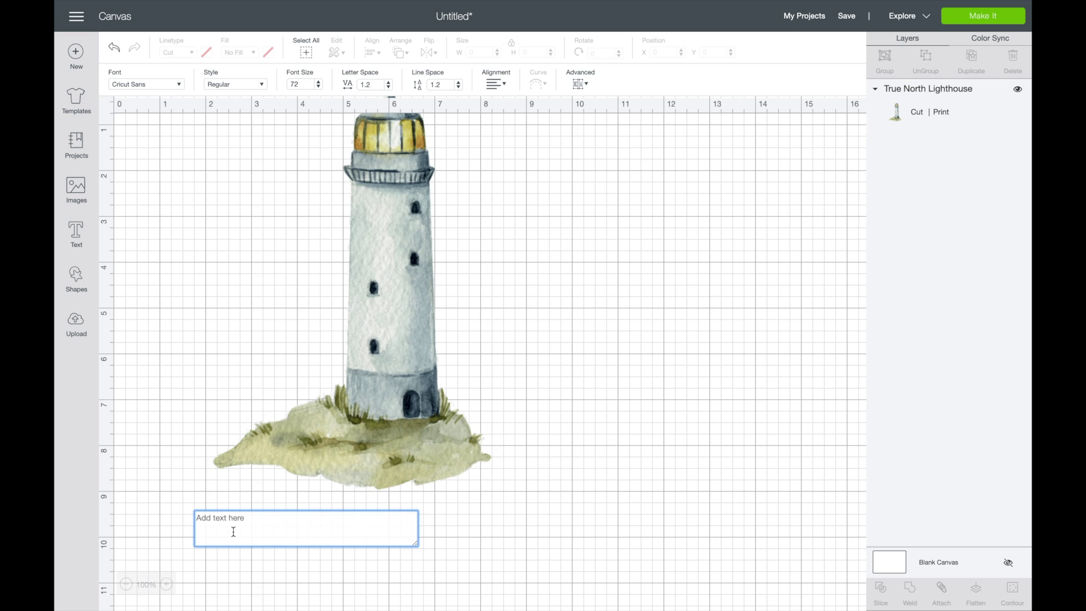
{"action": "key", "text": "ctrl+v"}
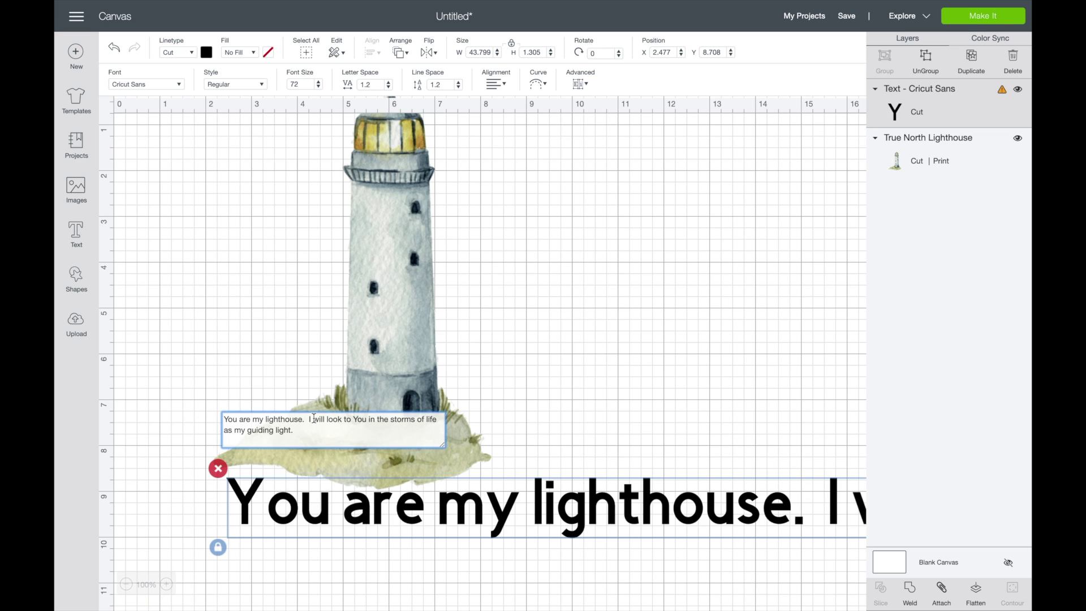
{"action": "left_click", "coordinate": [310, 85]}
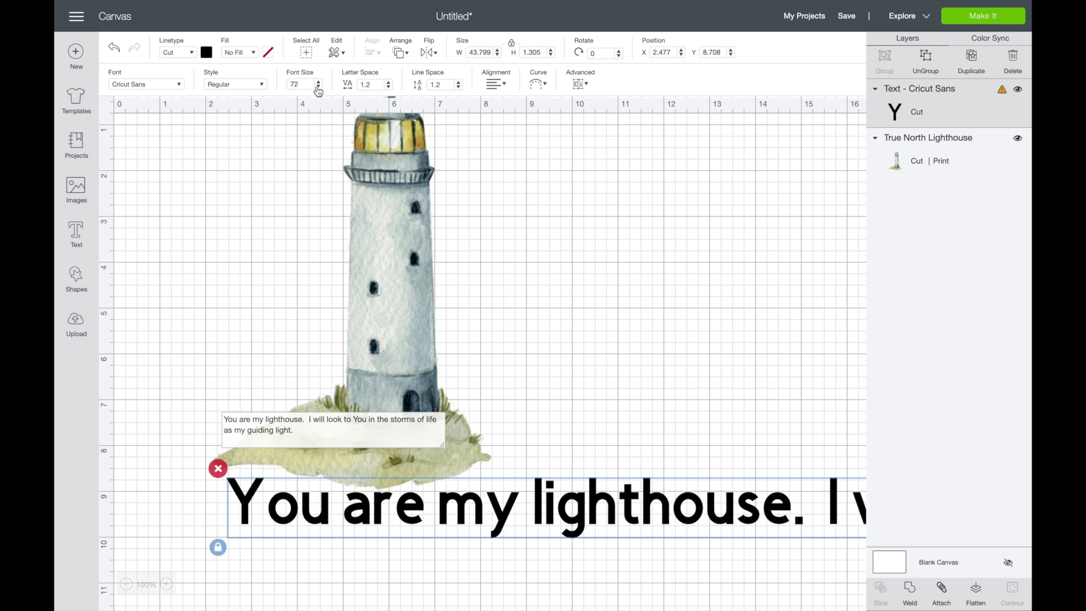
{"action": "key", "text": "BackSpace"}
{"action": "type", "text": "1"}
{"action": "left_click_drag", "start_coordinate": [310, 84], "coordinate": [269, 86]}
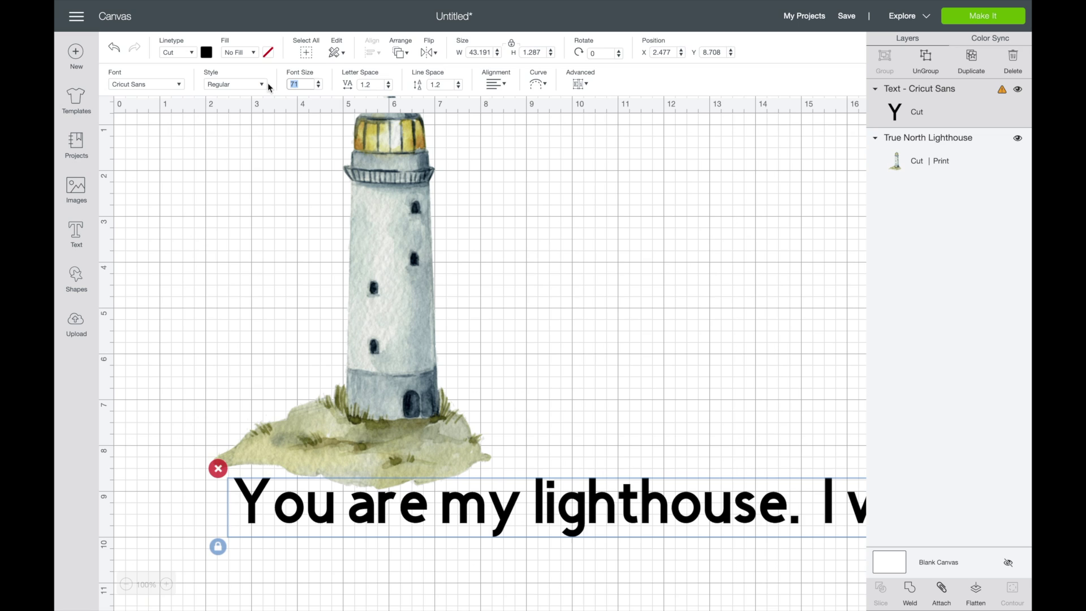
{"action": "type", "text": "12"}
{"action": "key", "text": "Return"}
Shrink the text to about 5.8 inches long and stand it vertically, reading upward, on the lighthouse's left side.
{"action": "left_click_drag", "start_coordinate": [570, 498], "coordinate": [523, 532]}
{"action": "left_click", "coordinate": [432, 480]}
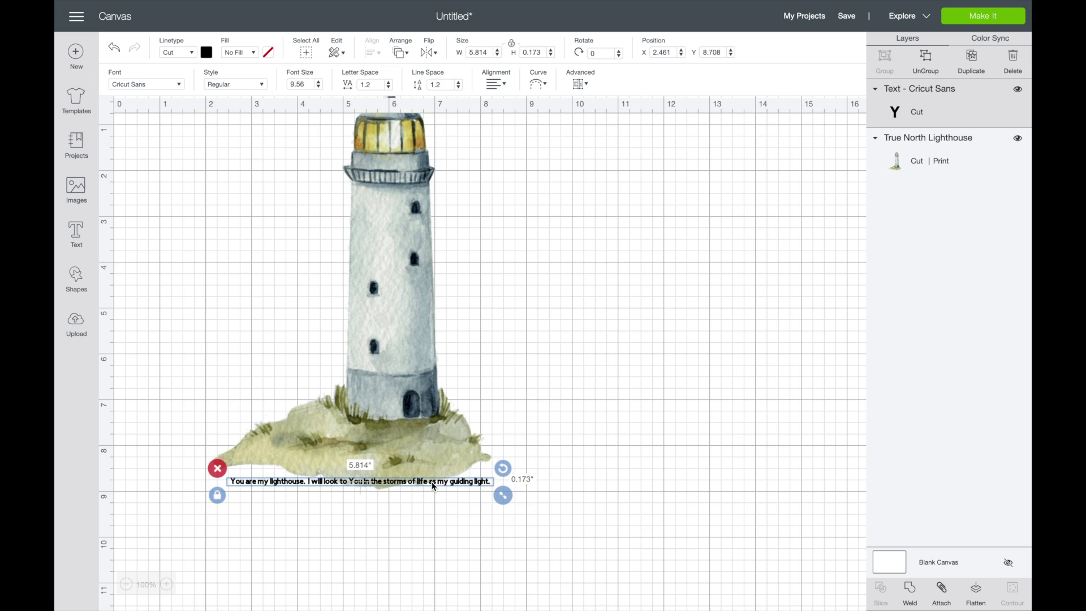
{"action": "key", "text": "ctrl+a"}
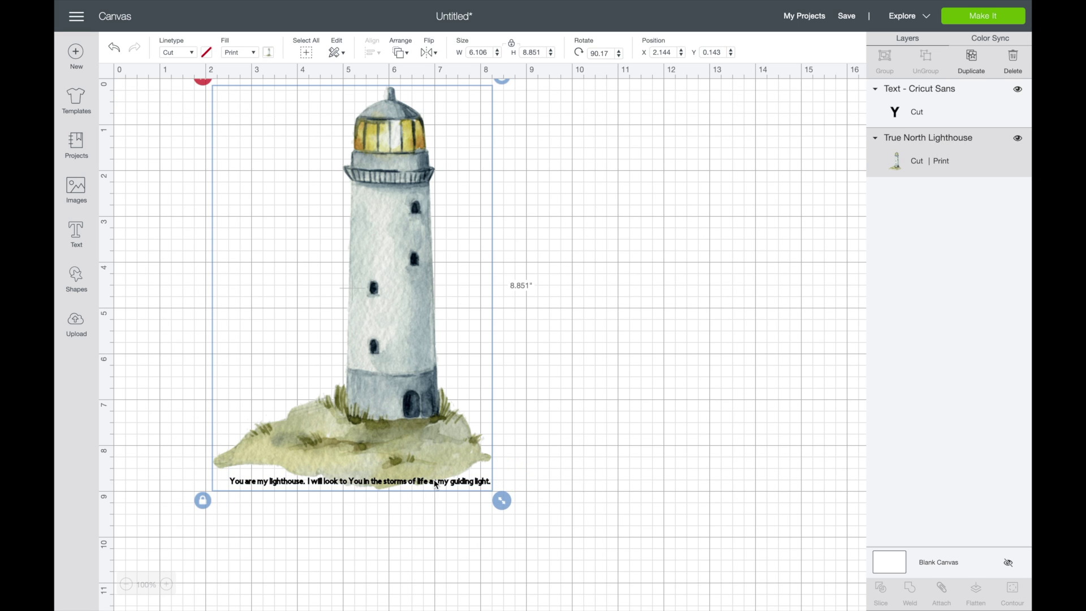
{"action": "left_click", "coordinate": [575, 457]}
{"action": "left_click_drag", "start_coordinate": [480, 483], "coordinate": [255, 215]}
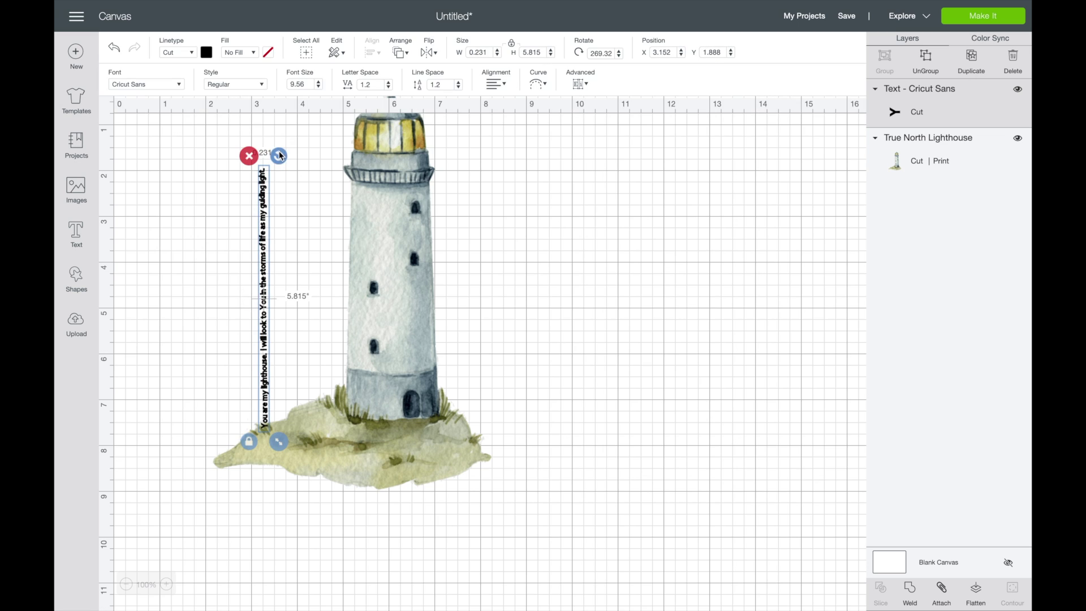
Adjust the vertical text to a 269.5° rotation and about 5.4 inches tall, and move the lighthouse close beside it.
{"action": "left_click_drag", "start_coordinate": [281, 174], "coordinate": [282, 176]}
{"action": "double_click", "coordinate": [264, 390]}
{"action": "left_click", "coordinate": [290, 395]}
{"action": "left_click_drag", "start_coordinate": [279, 440], "coordinate": [191, 430]}
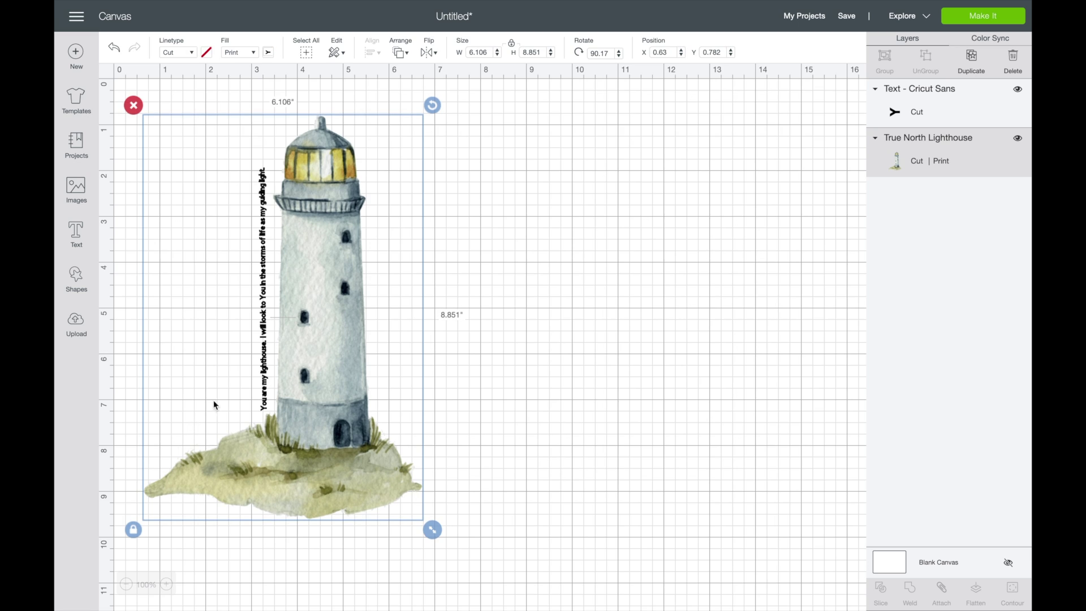
Change the text's font to Adalaide and put a line break before "I will look to You".
{"action": "left_click", "coordinate": [263, 356]}
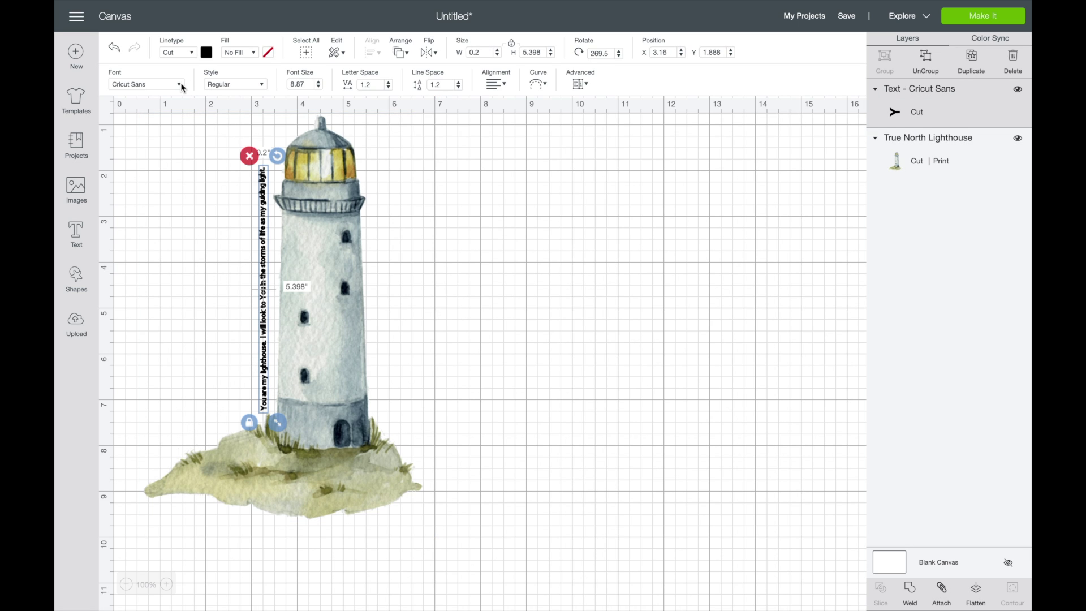
{"action": "left_click", "coordinate": [180, 84]}
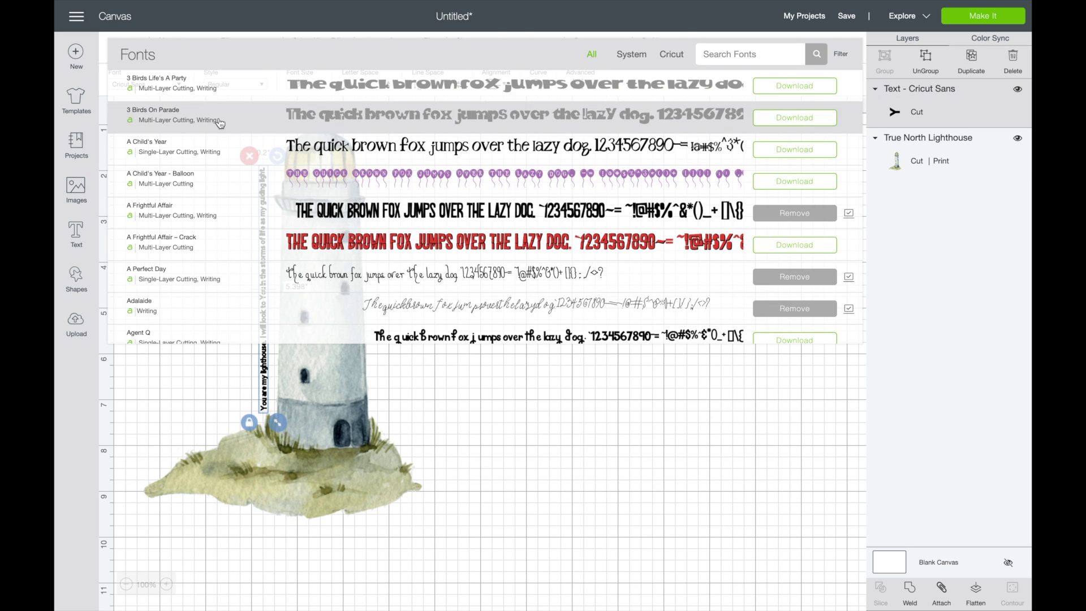
{"action": "left_click", "coordinate": [330, 307]}
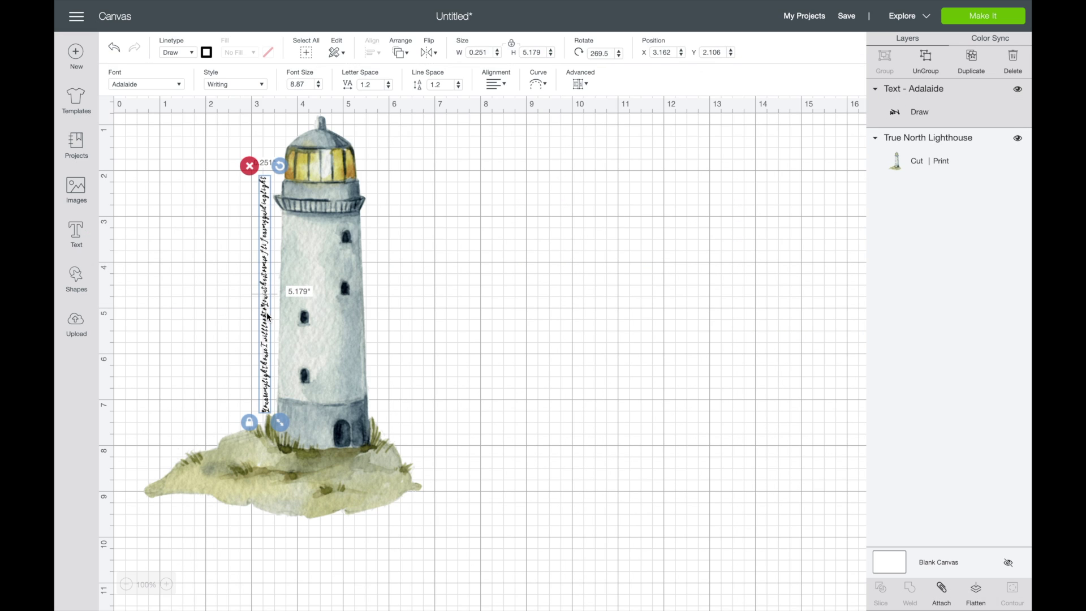
{"action": "double_click", "coordinate": [264, 245]}
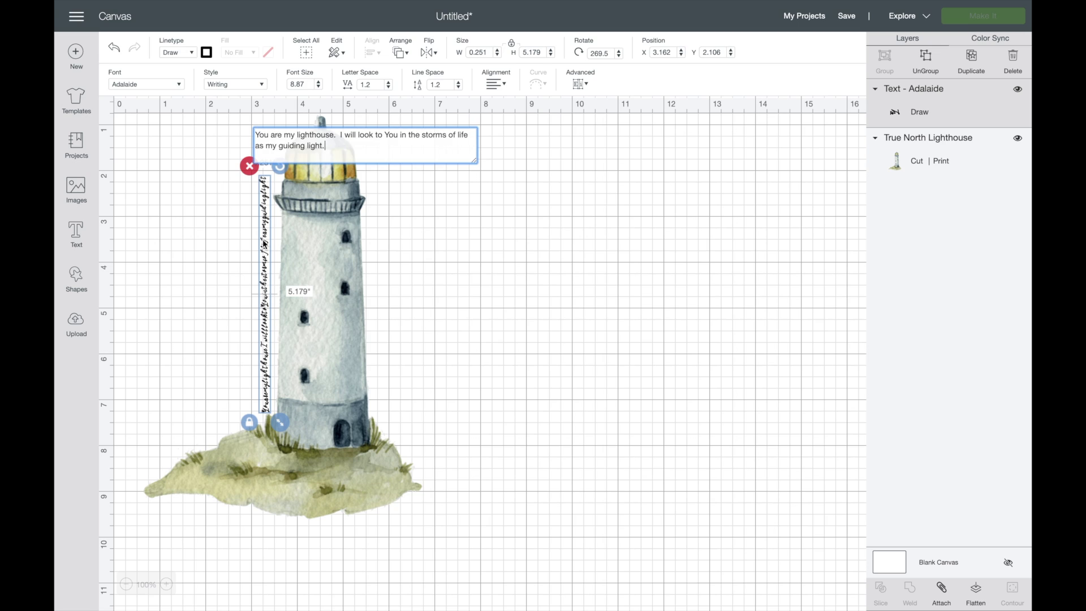
{"action": "left_click", "coordinate": [340, 135]}
{"action": "key", "text": "Return"}
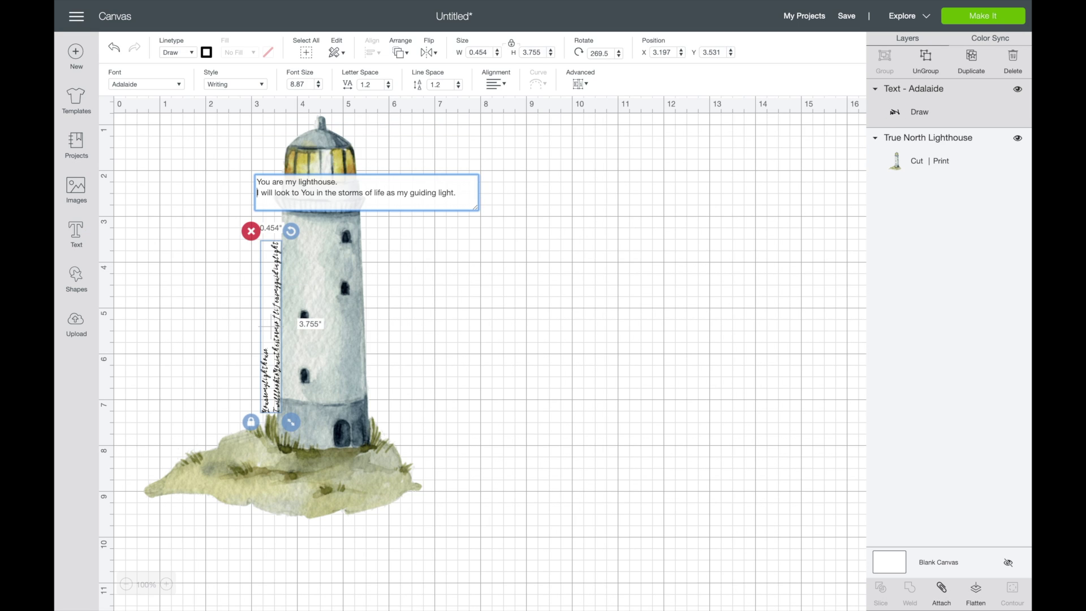
{"action": "left_click", "coordinate": [419, 318]}
Move the lighthouse to the right, away from the text, and enlarge the two-line text to about 5.5 inches tall.
{"action": "left_click", "coordinate": [299, 295]}
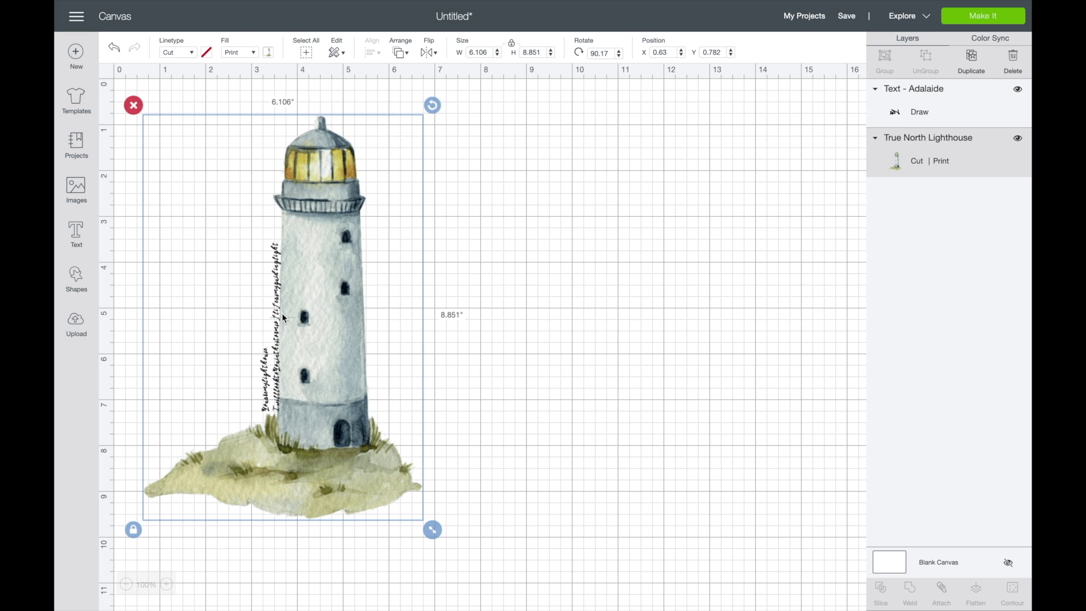
{"action": "left_click_drag", "start_coordinate": [283, 318], "coordinate": [466, 326]}
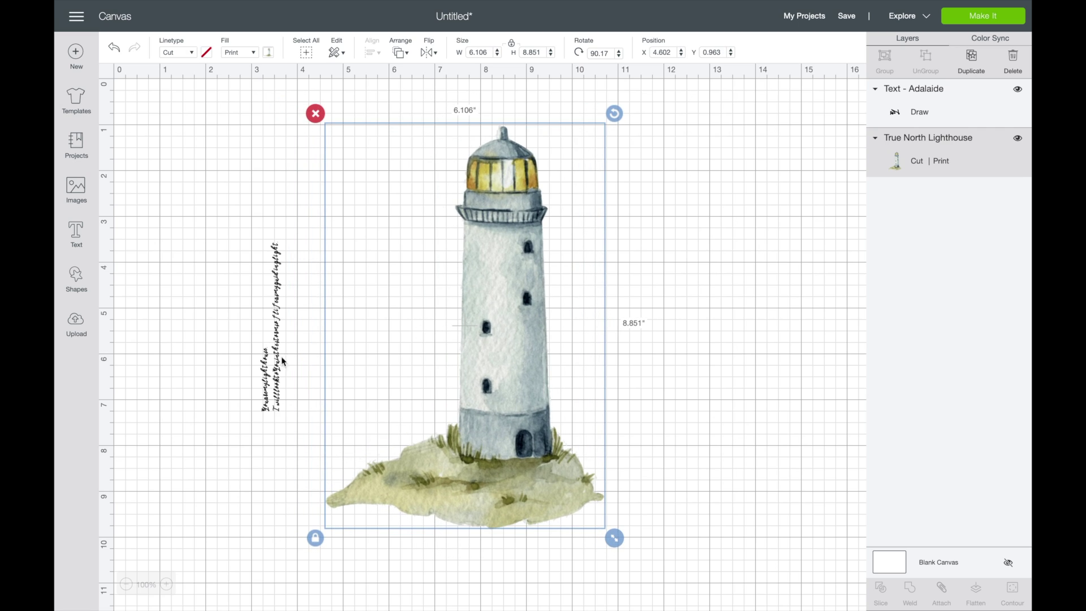
{"action": "key", "text": "Escape"}
{"action": "left_click", "coordinate": [276, 324]}
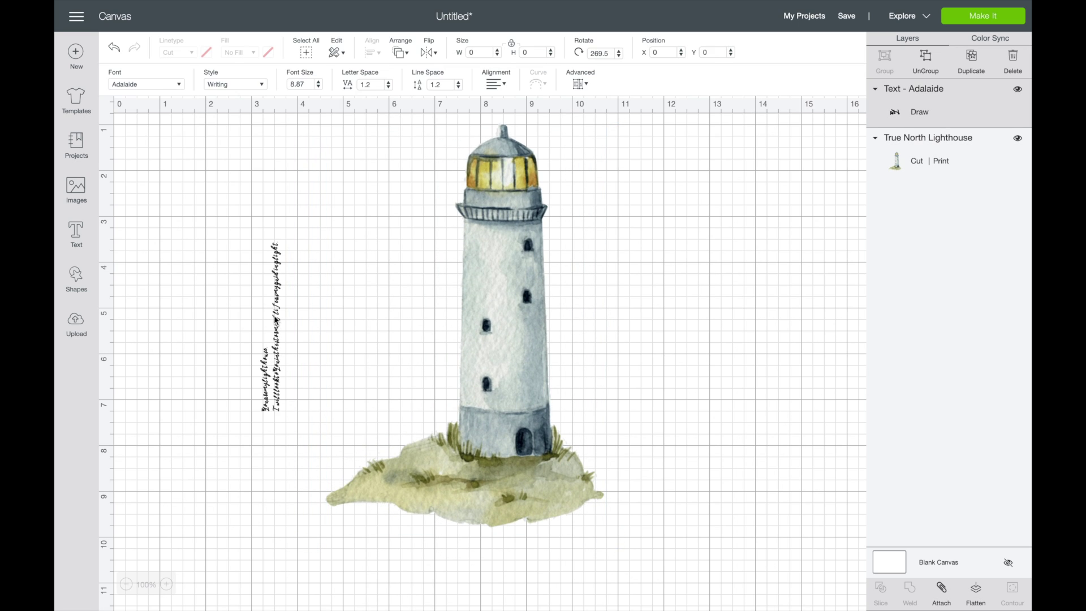
{"action": "left_click_drag", "start_coordinate": [292, 427], "coordinate": [292, 465]}
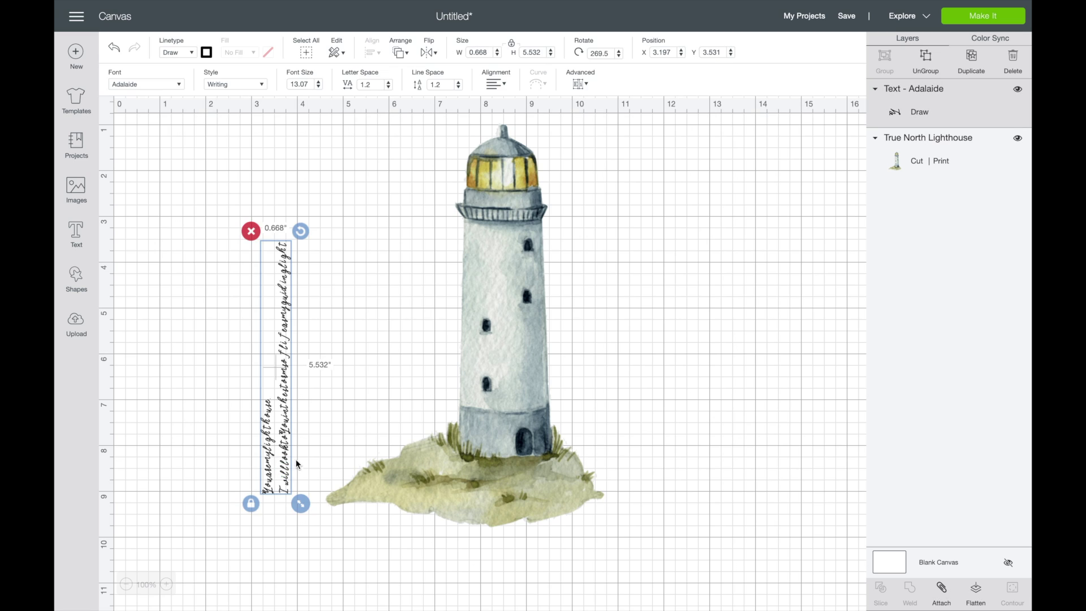
{"action": "left_click", "coordinate": [302, 401]}
Move the vertical text next to the left side of the lighthouse tower, above the island, and deselect it.
{"action": "left_click_drag", "start_coordinate": [280, 360], "coordinate": [328, 390]}
{"action": "left_click", "coordinate": [166, 164]}
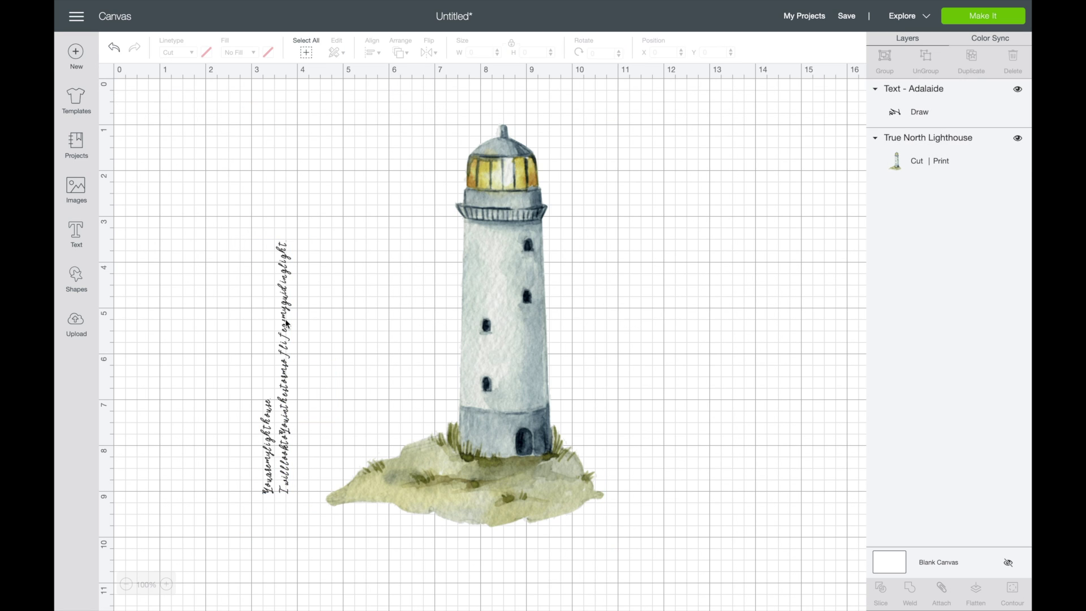
{"action": "left_click_drag", "start_coordinate": [272, 410], "coordinate": [443, 331]}
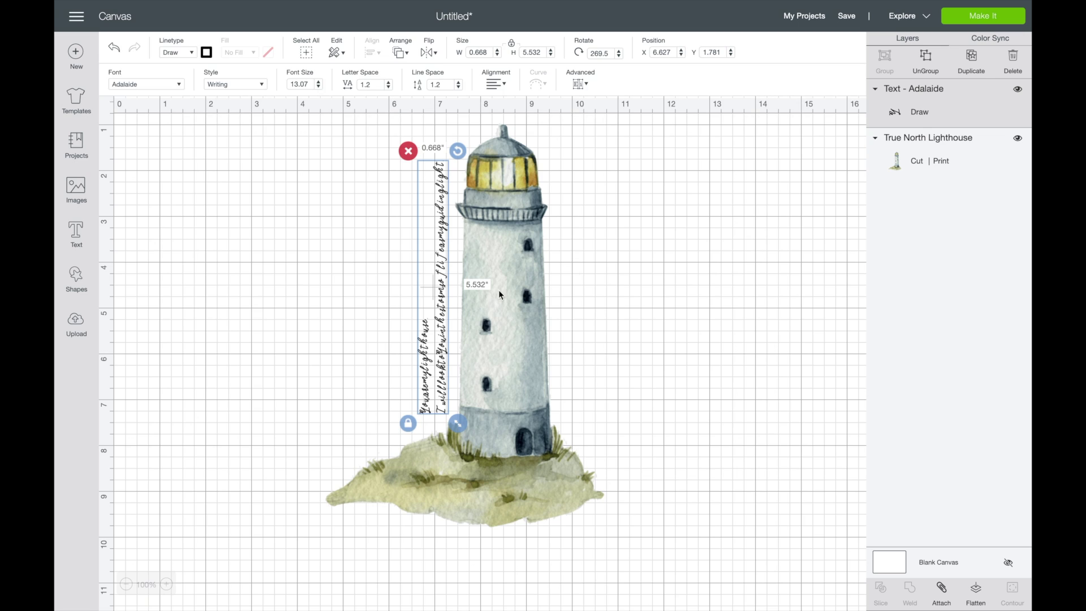
{"action": "left_click", "coordinate": [838, 195]}
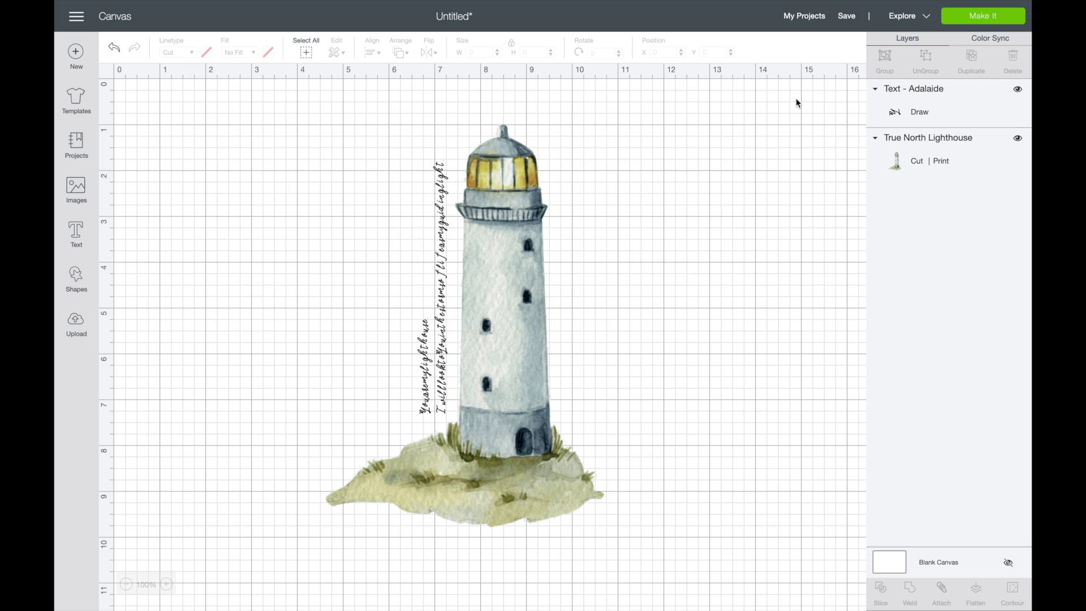
Attach the text to the lighthouse and preview the combined print, draw and cut design on the mat.
{"action": "key", "text": "ctrl+a"}
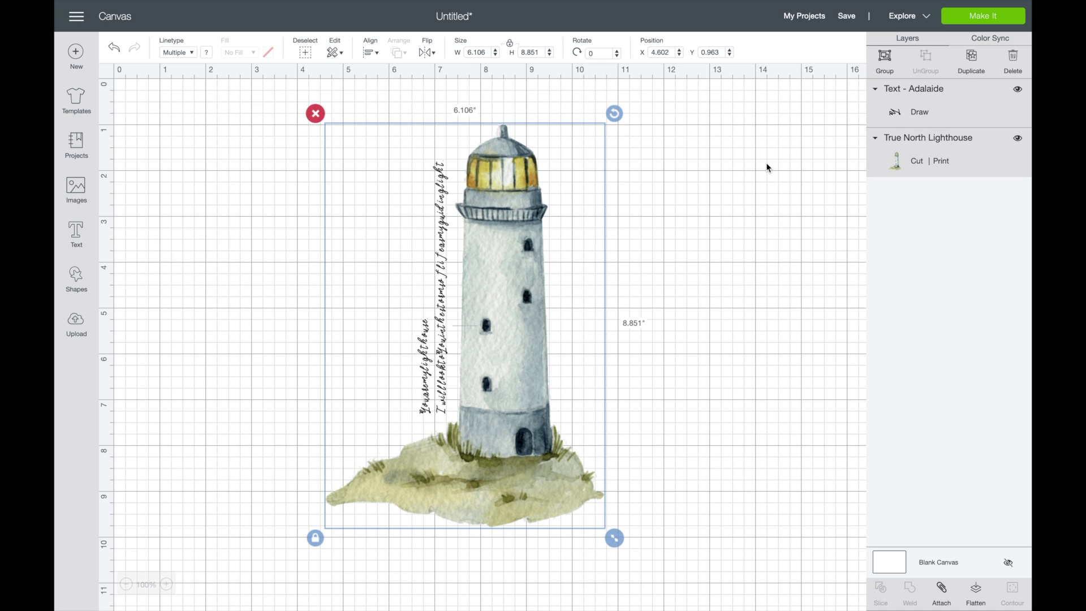
{"action": "left_click", "coordinate": [942, 591]}
{"action": "left_click", "coordinate": [962, 452]}
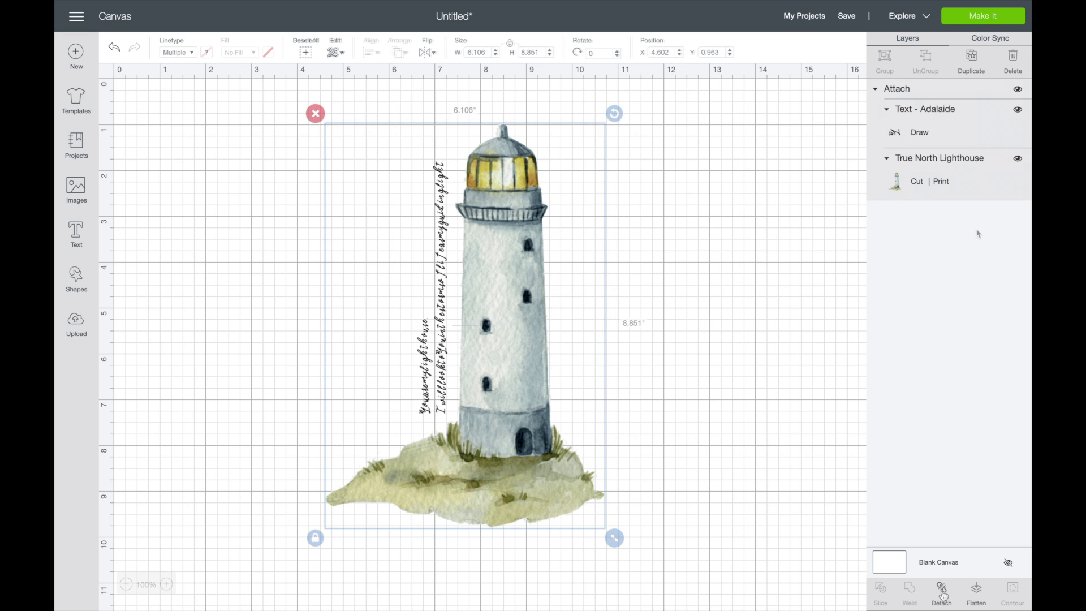
{"action": "left_click", "coordinate": [965, 20]}
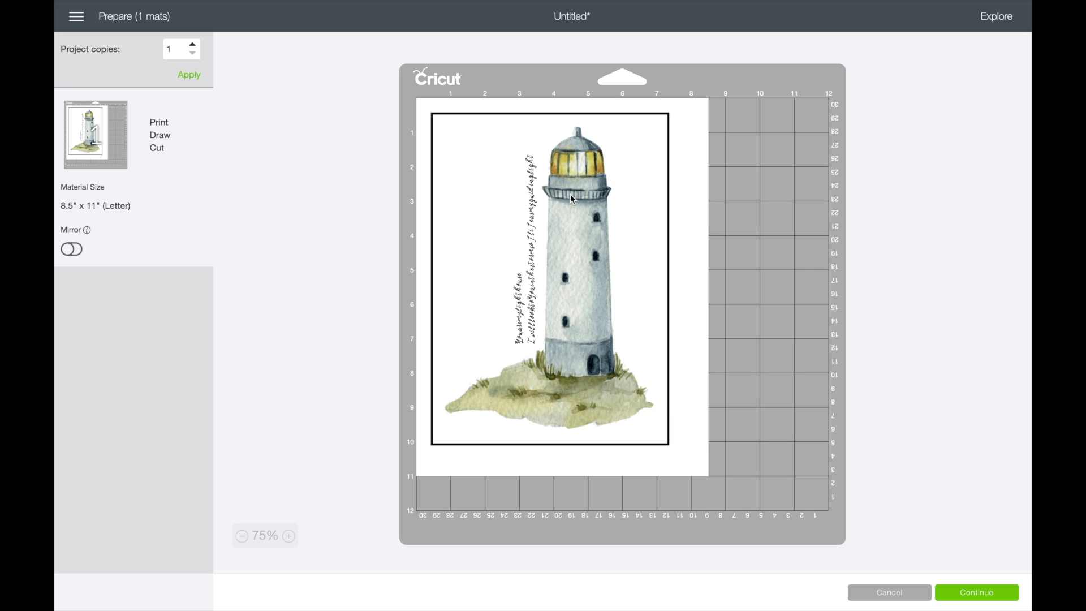
Insert the previously uploaded whale image on the canvas, enlarge it to about 6 inches wide and deselect it.
{"action": "left_click", "coordinate": [911, 595]}
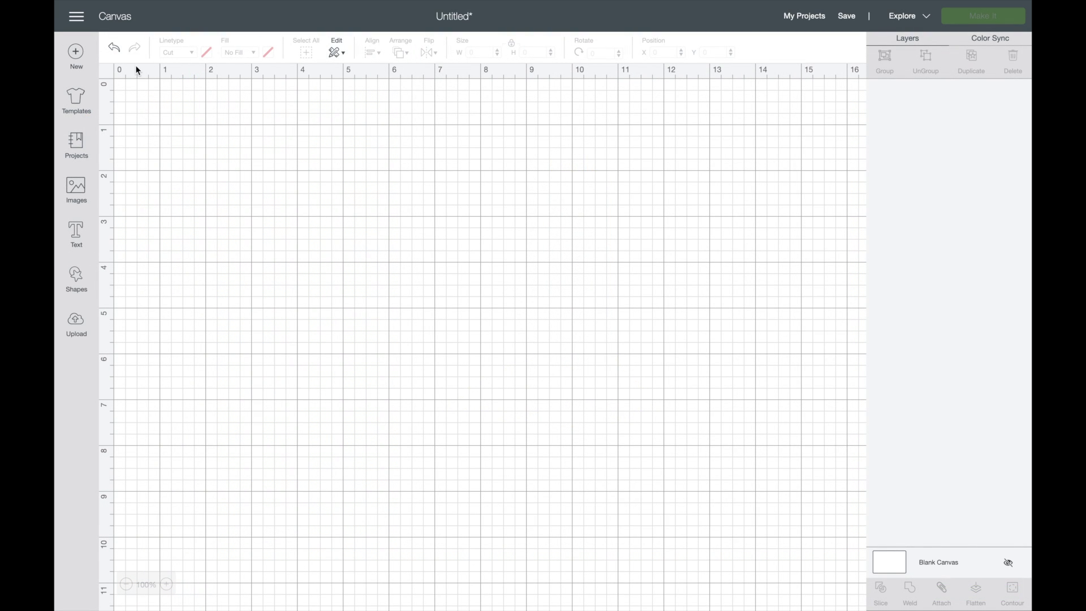
{"action": "left_click", "coordinate": [85, 327]}
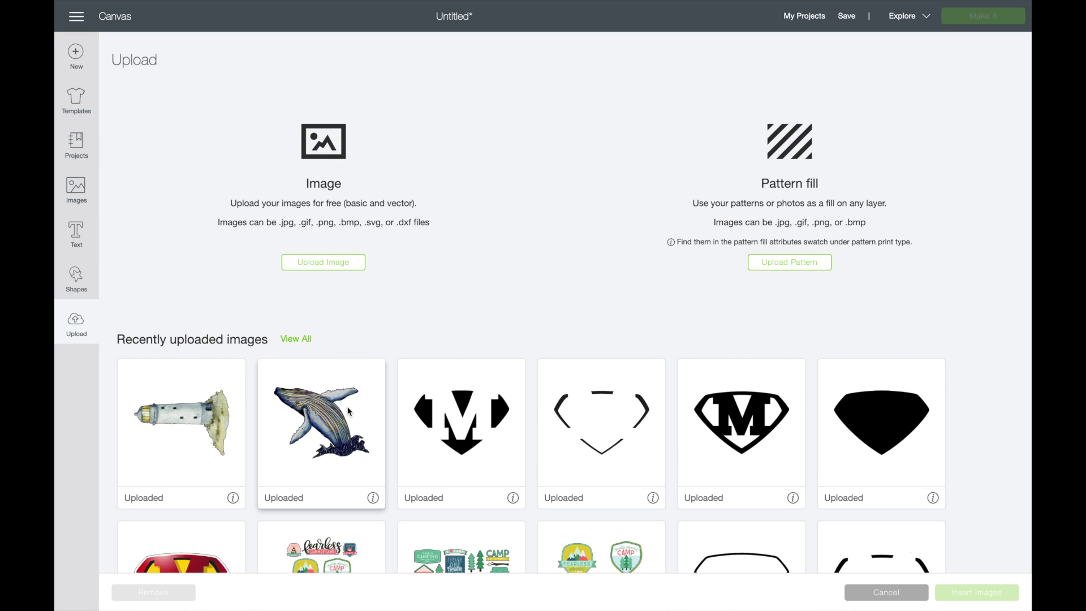
{"action": "left_click", "coordinate": [349, 411]}
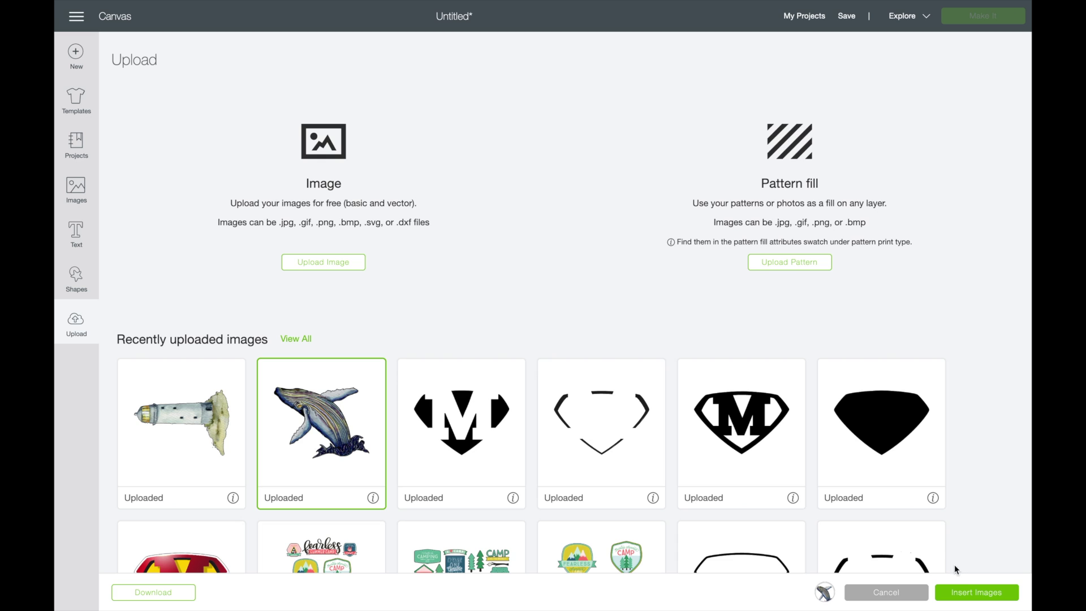
{"action": "left_click", "coordinate": [968, 595]}
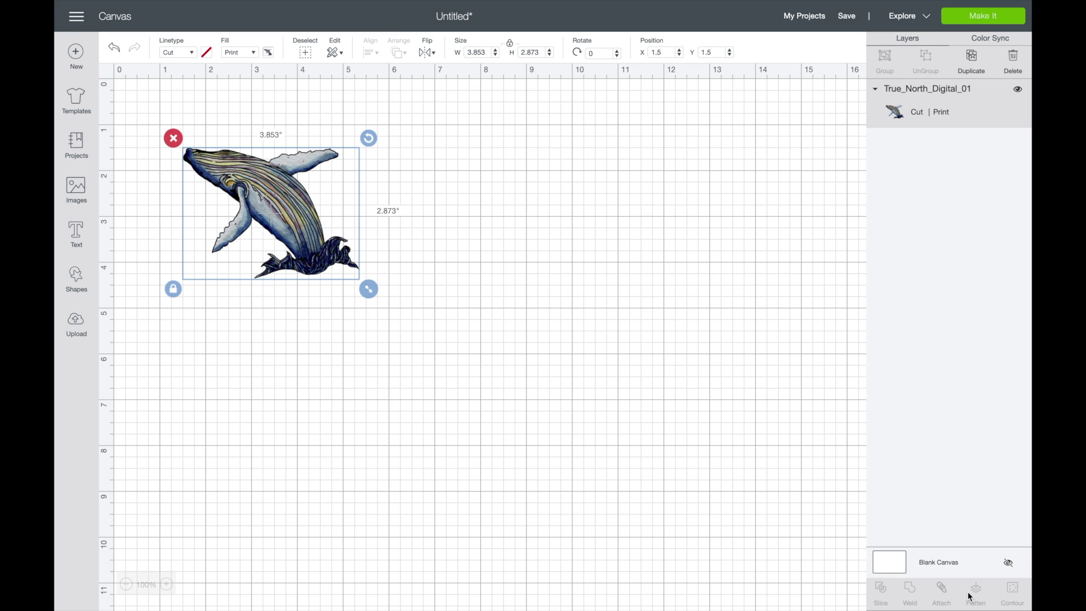
{"action": "left_click_drag", "start_coordinate": [369, 290], "coordinate": [486, 352]}
{"action": "left_click_drag", "start_coordinate": [485, 352], "coordinate": [476, 341]}
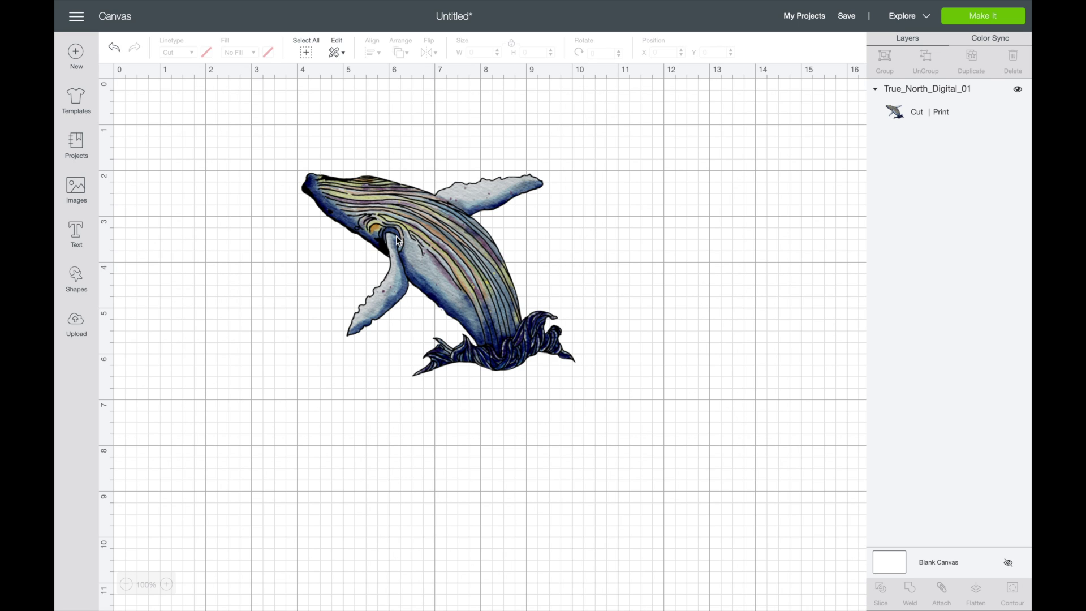
Upload the True_North_Digital_01 PNG from the BTW4G - True North folder as a Complex image.
{"action": "left_click", "coordinate": [84, 333]}
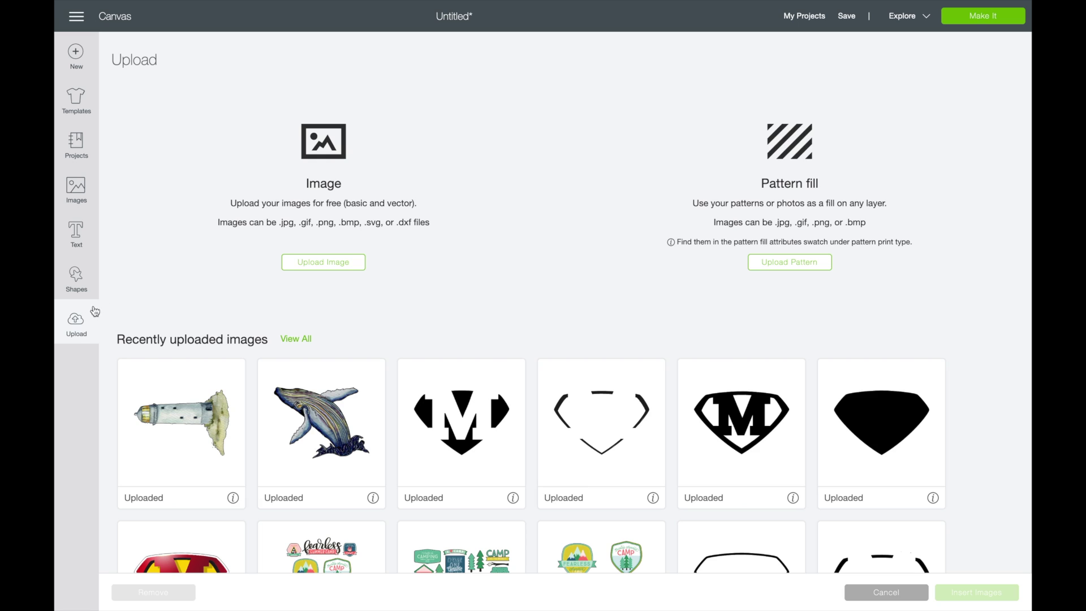
{"action": "left_click", "coordinate": [312, 264]}
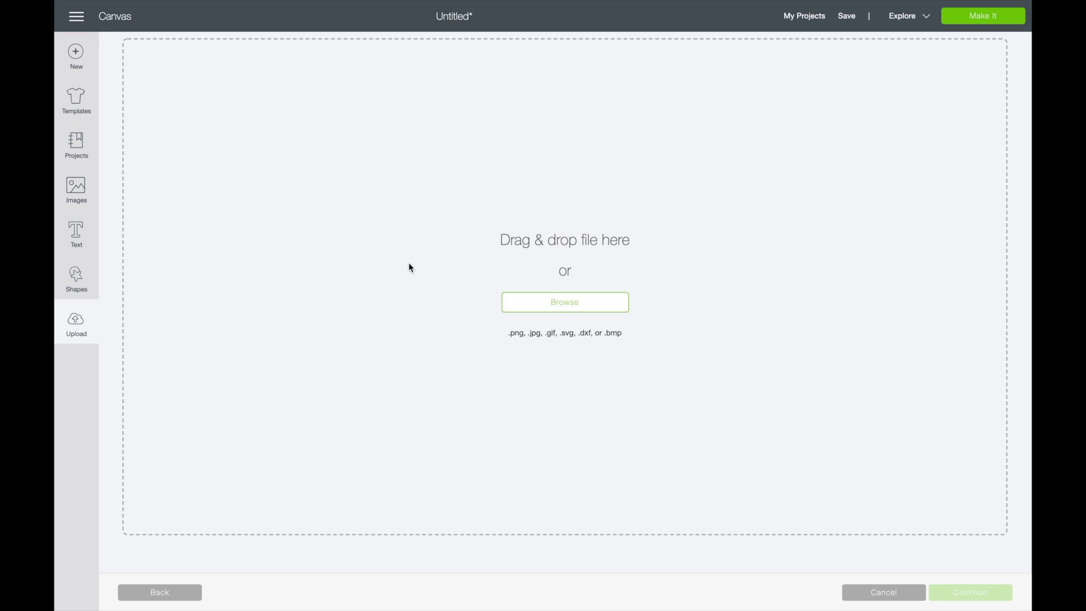
{"action": "left_click", "coordinate": [559, 311]}
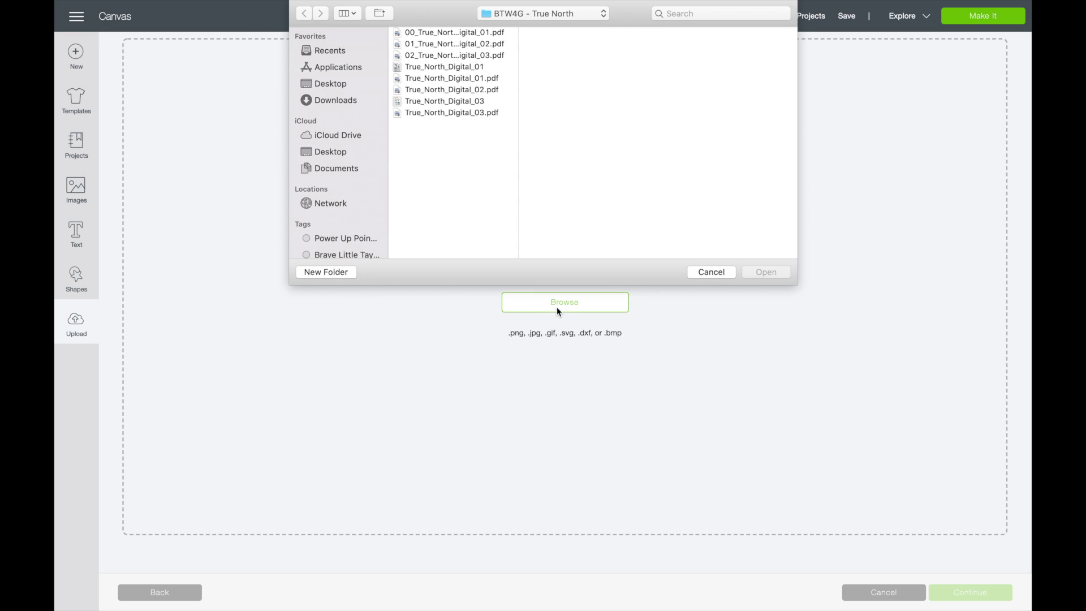
{"action": "left_click", "coordinate": [467, 68]}
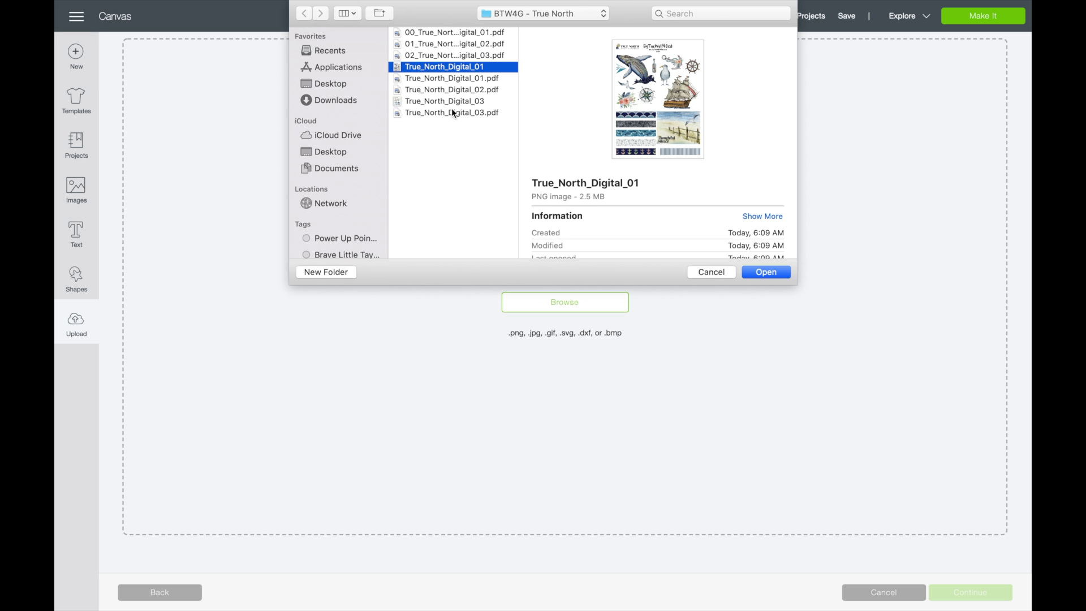
{"action": "left_click", "coordinate": [756, 274]}
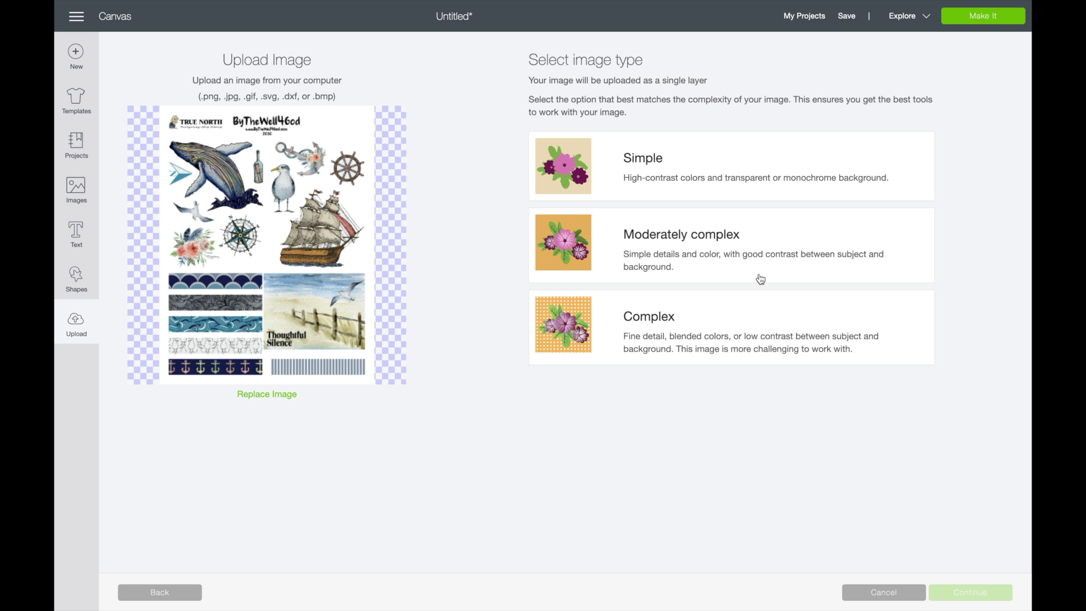
{"action": "left_click", "coordinate": [656, 334]}
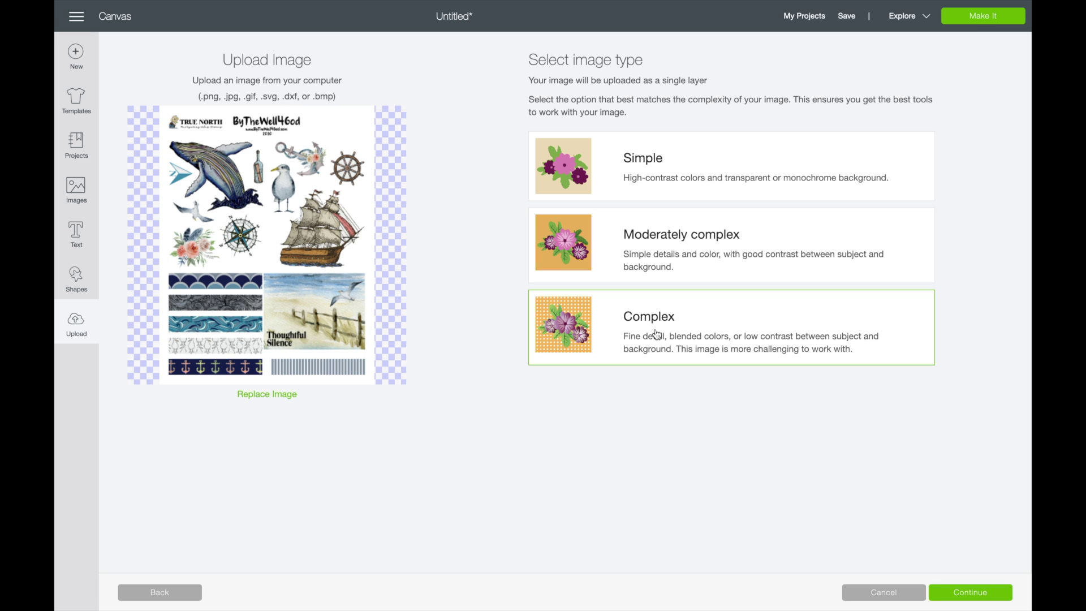
{"action": "left_click", "coordinate": [961, 594]}
Crop the uploaded sheet to the compass below the whale.
{"action": "scroll", "coordinate": [809, 498], "scroll_direction": "down", "scroll_amount": 5}
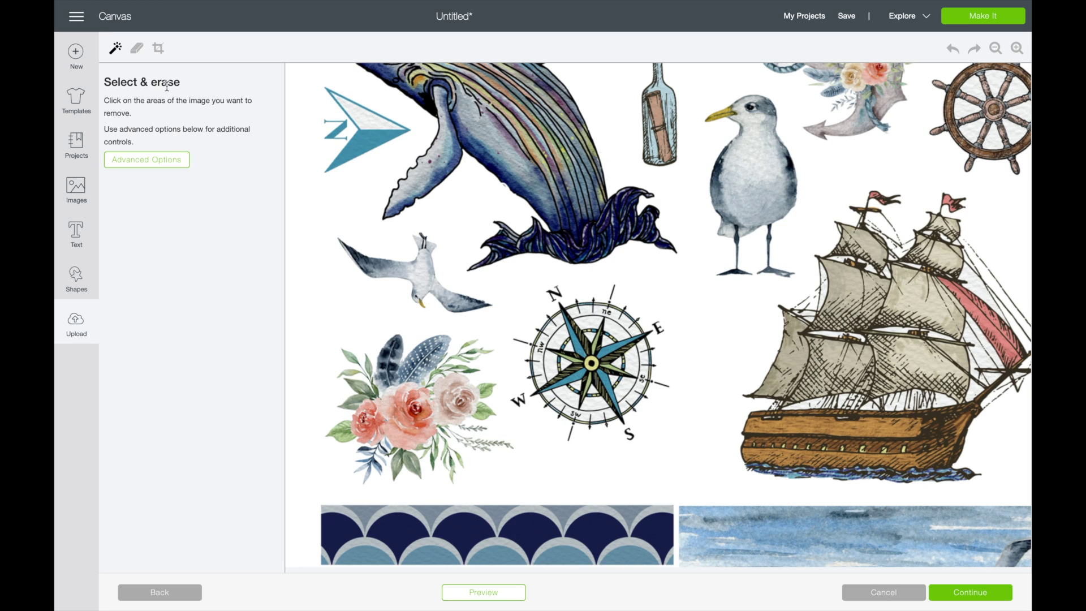
{"action": "left_click", "coordinate": [158, 48]}
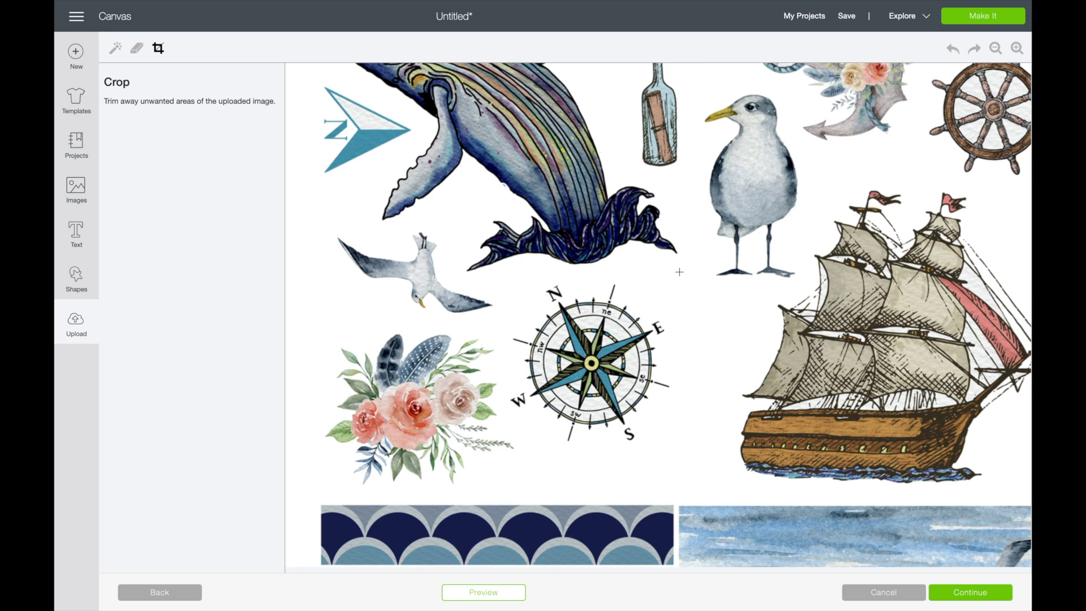
{"action": "left_click_drag", "start_coordinate": [679, 273], "coordinate": [501, 458]}
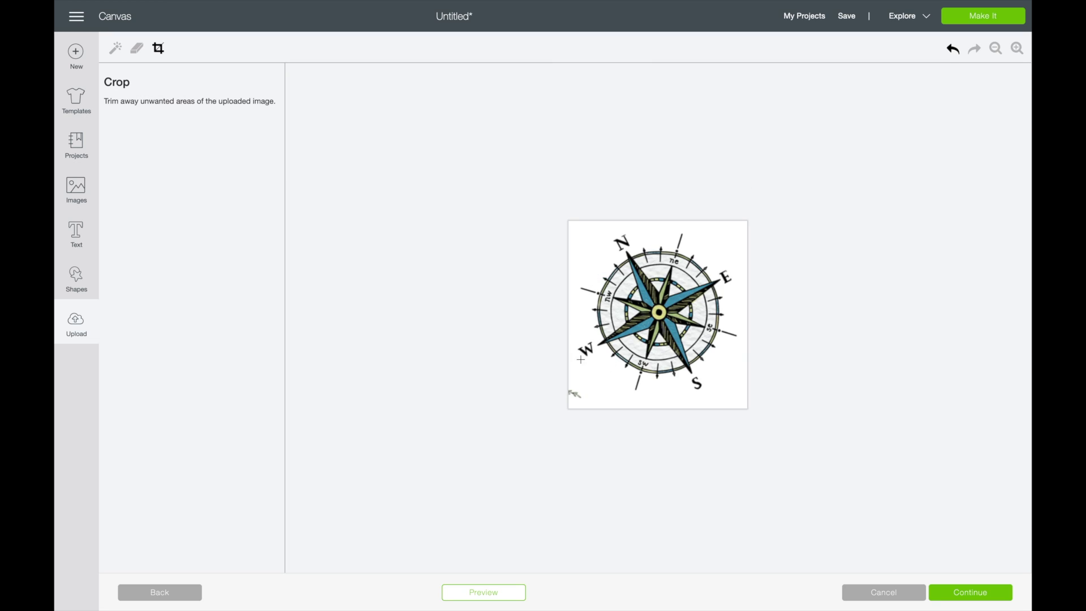
Erase the stray fragment near the compass's lower-left corner and remove the white background around the compass.
{"action": "left_click", "coordinate": [137, 52]}
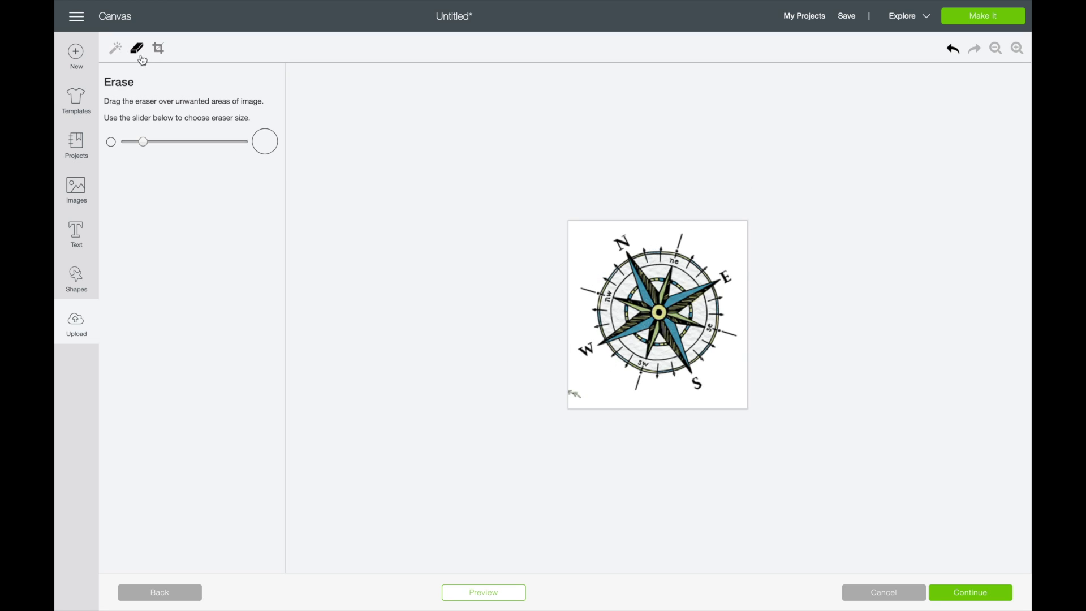
{"action": "left_click_drag", "start_coordinate": [583, 393], "coordinate": [576, 395]}
{"action": "left_click", "coordinate": [116, 48]}
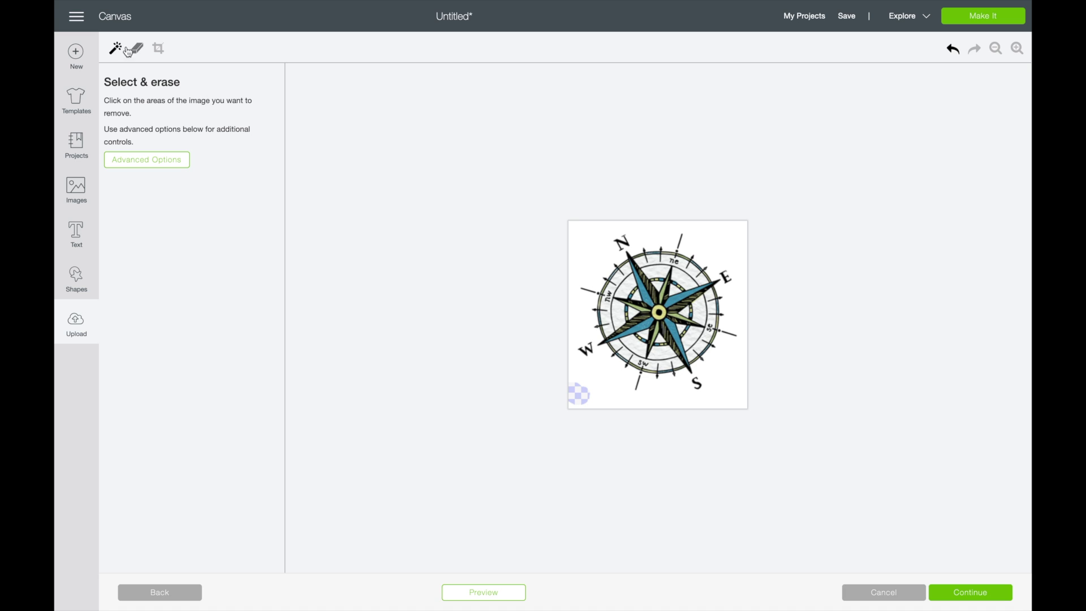
{"action": "left_click", "coordinate": [590, 238]}
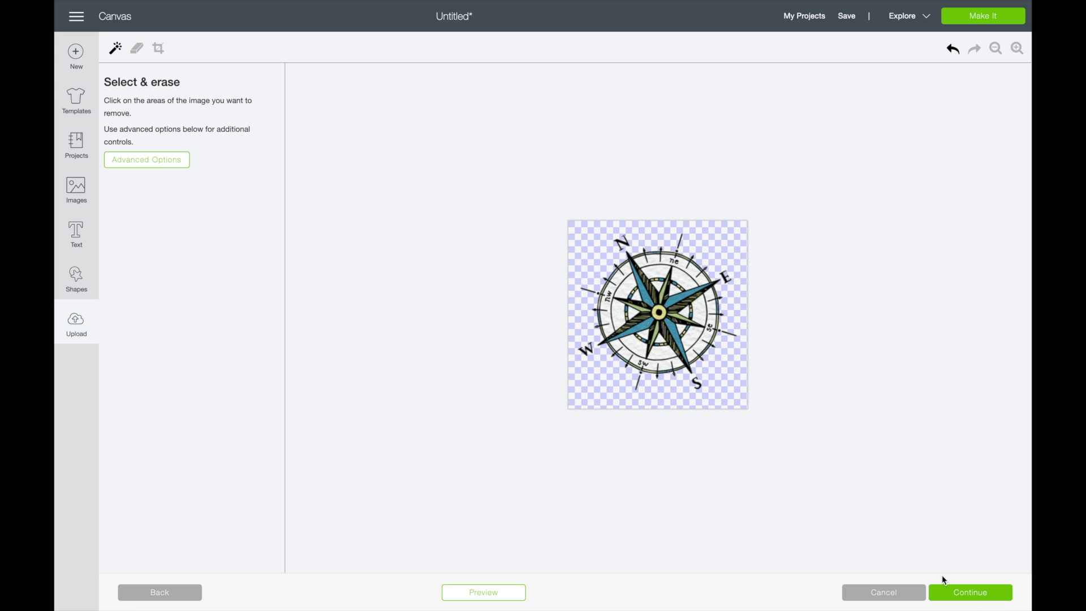
Save the compass as a Print Then Cut image named True_North_Digital_01 and insert it on the canvas.
{"action": "left_click", "coordinate": [966, 592]}
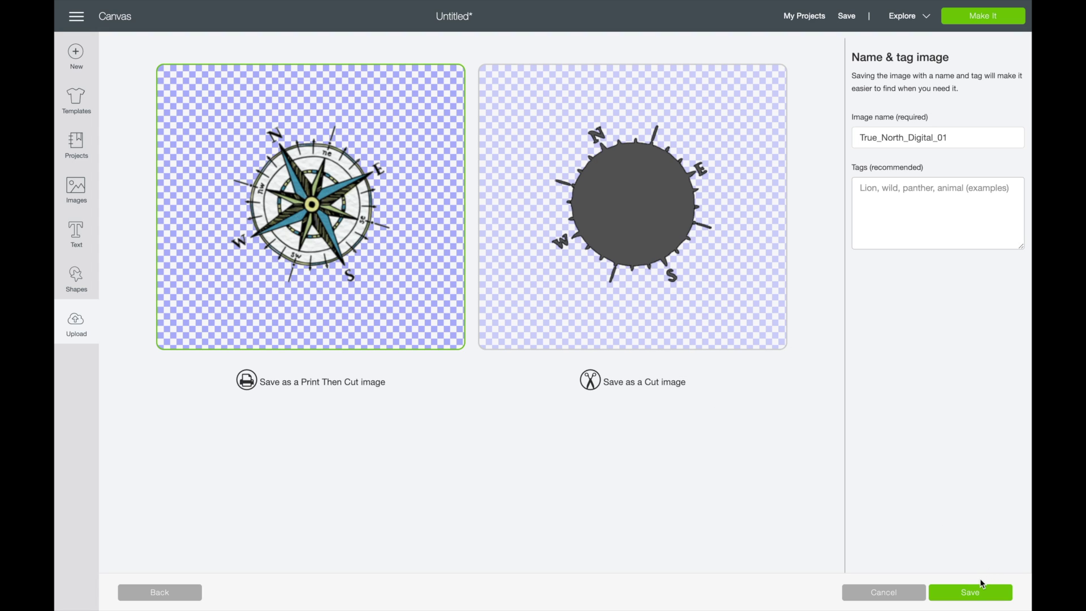
{"action": "left_click", "coordinate": [980, 591]}
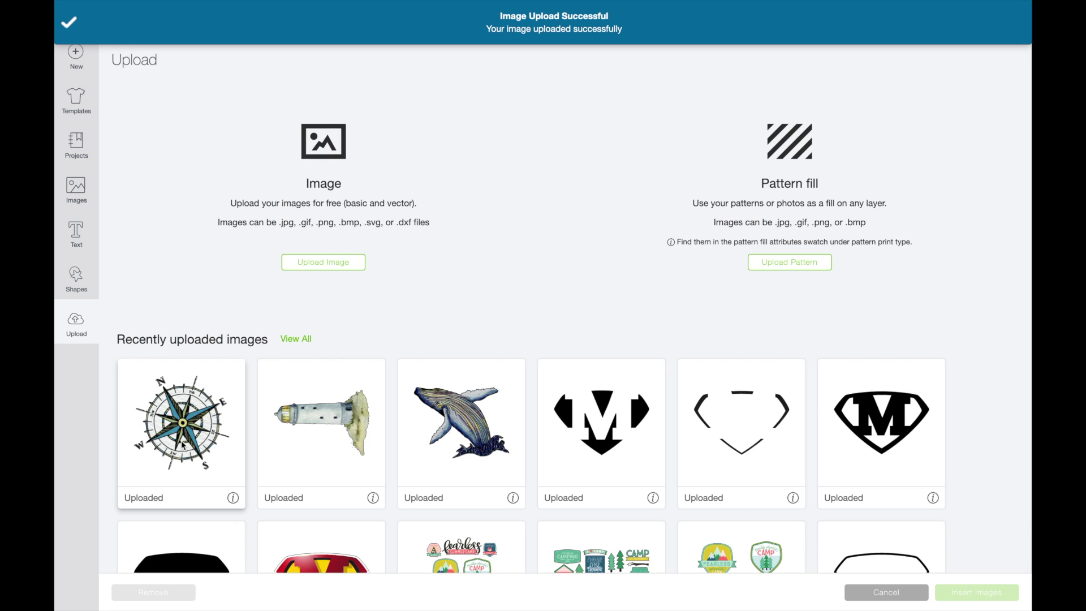
{"action": "left_click", "coordinate": [182, 444]}
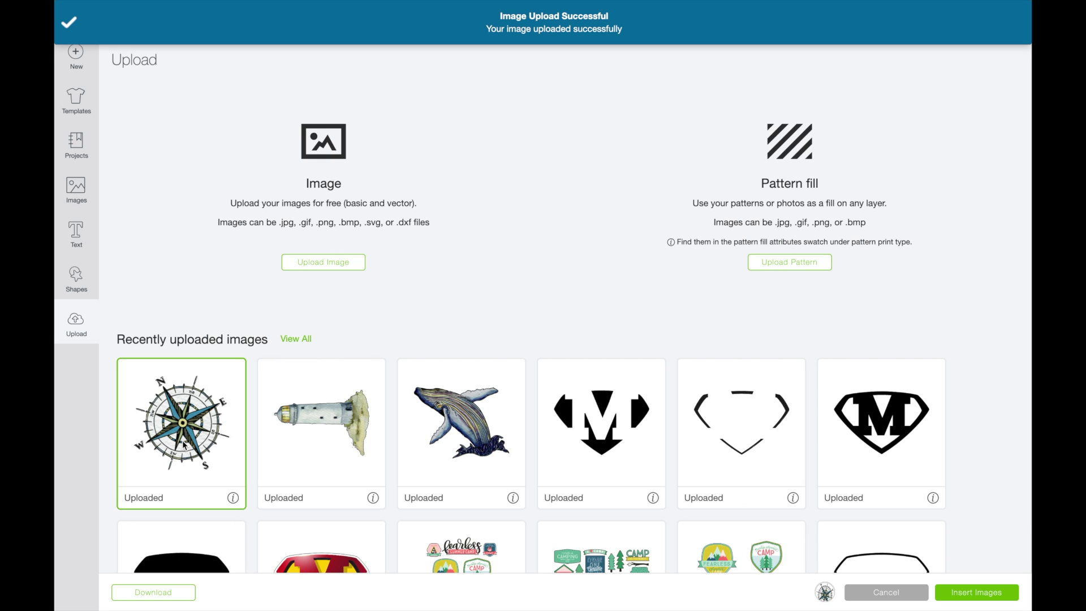
{"action": "left_click", "coordinate": [970, 597]}
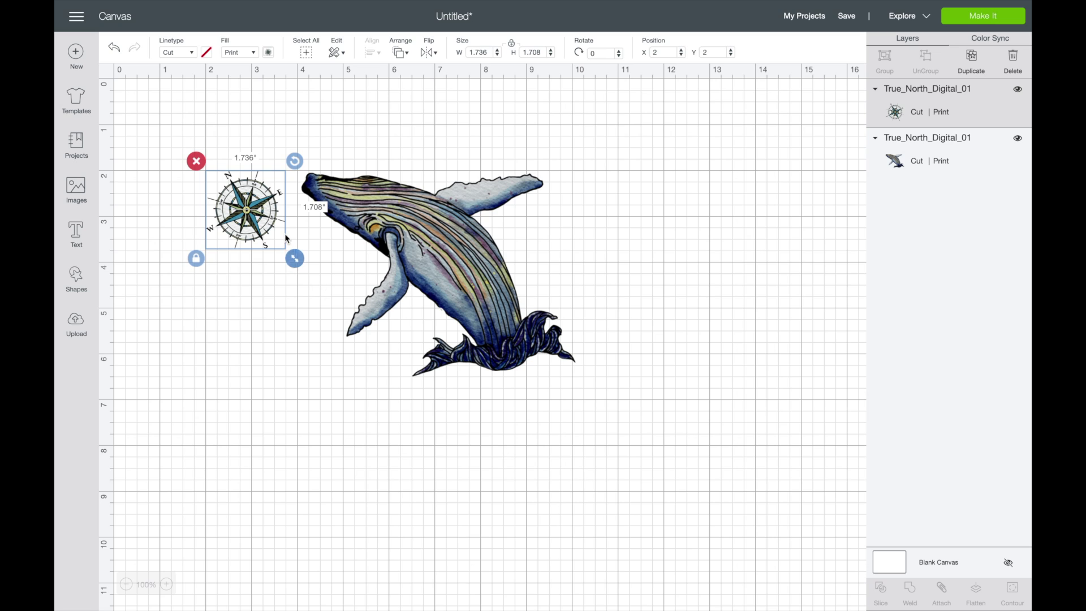
Enlarge the compass to about 3.9 inches wide and arrange it directly above the whale, shifting the whale down.
{"action": "left_click_drag", "start_coordinate": [233, 220], "coordinate": [274, 240]}
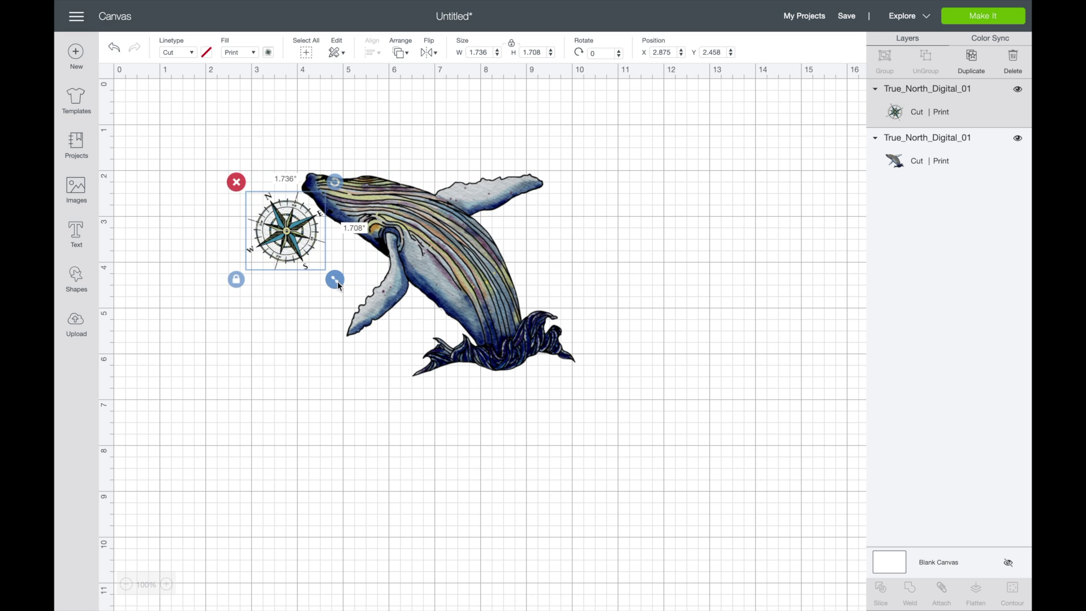
{"action": "left_click_drag", "start_coordinate": [336, 279], "coordinate": [435, 378]}
{"action": "left_click_drag", "start_coordinate": [349, 320], "coordinate": [469, 213]}
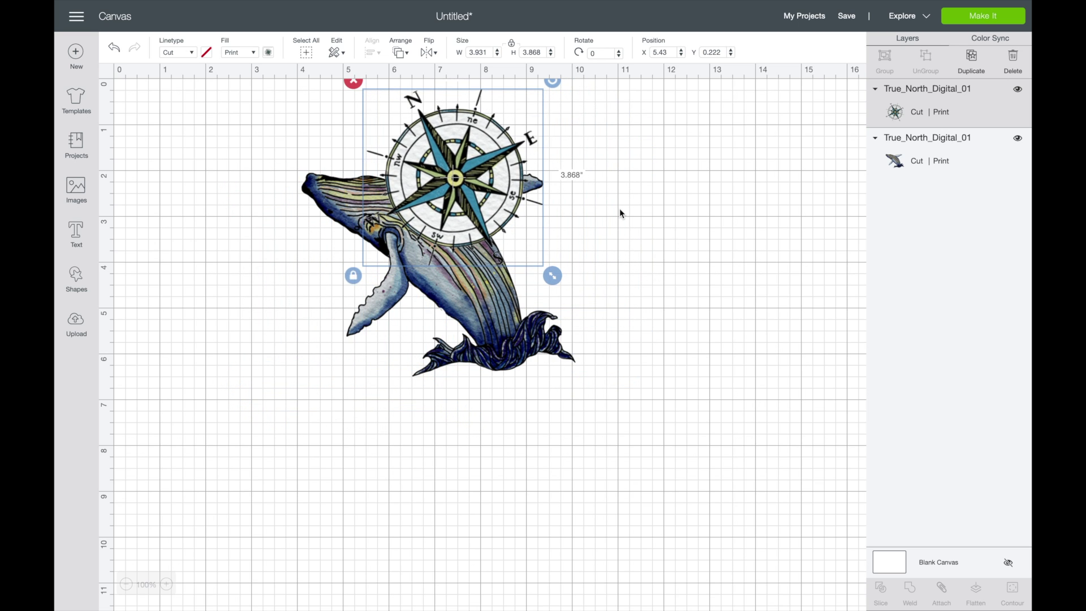
{"action": "left_click_drag", "start_coordinate": [502, 330], "coordinate": [500, 406]}
{"action": "left_click", "coordinate": [457, 180]}
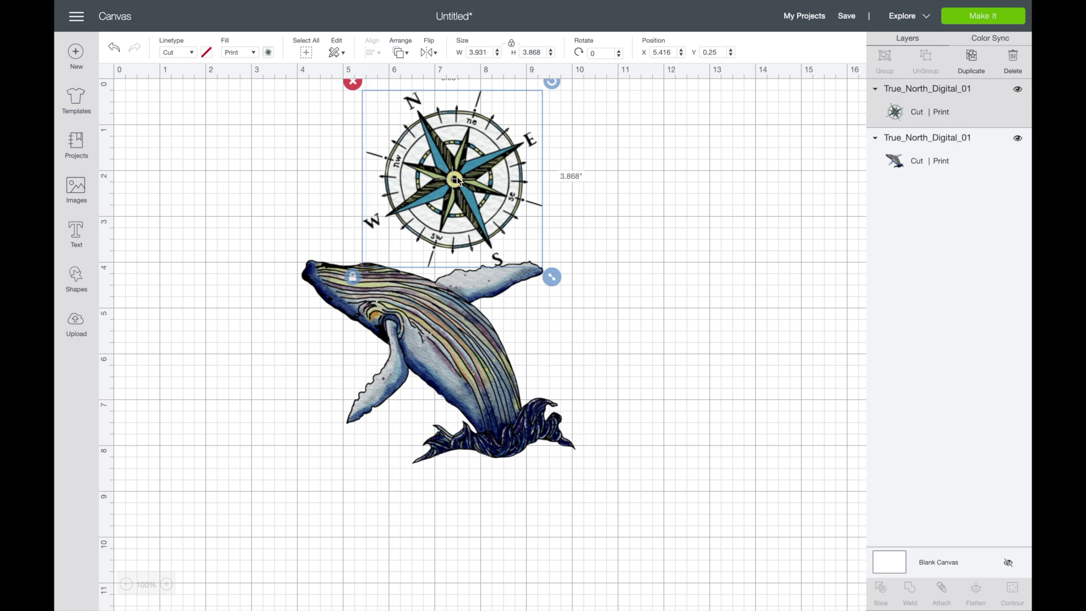
Rotate the compass about 33 degrees clockwise so N points up, and lower it to overlap the whale's back.
{"action": "left_click_drag", "start_coordinate": [553, 88], "coordinate": [594, 149]}
{"action": "left_click", "coordinate": [599, 156]}
{"action": "left_click_drag", "start_coordinate": [483, 190], "coordinate": [474, 240]}
Move the compass backward behind the whale and shift the whale slightly to the right under it.
{"action": "left_click", "coordinate": [408, 53]}
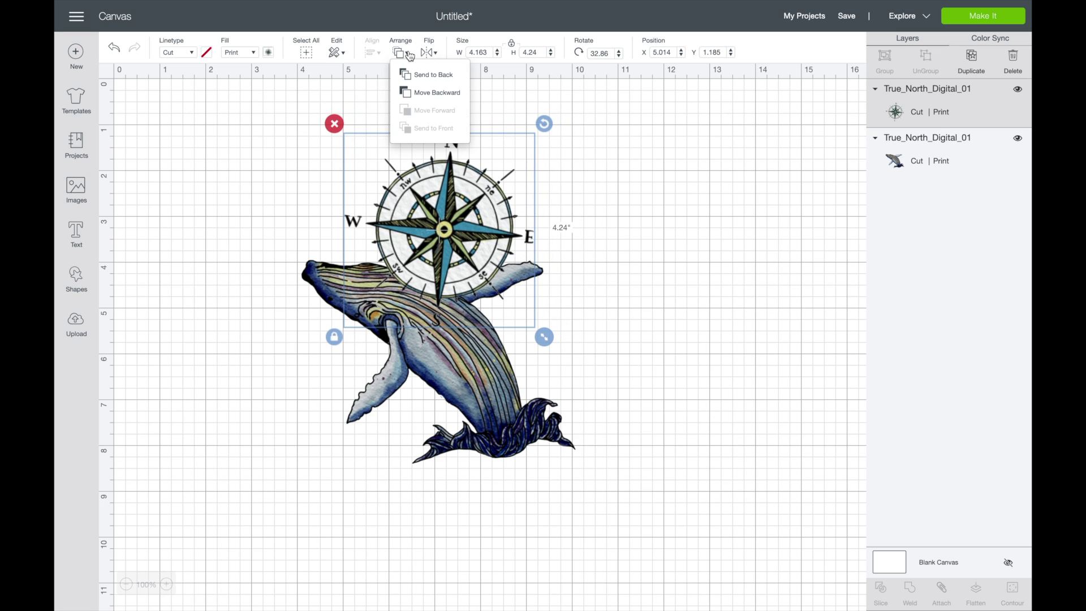
{"action": "left_click", "coordinate": [422, 93]}
{"action": "left_click", "coordinate": [694, 190]}
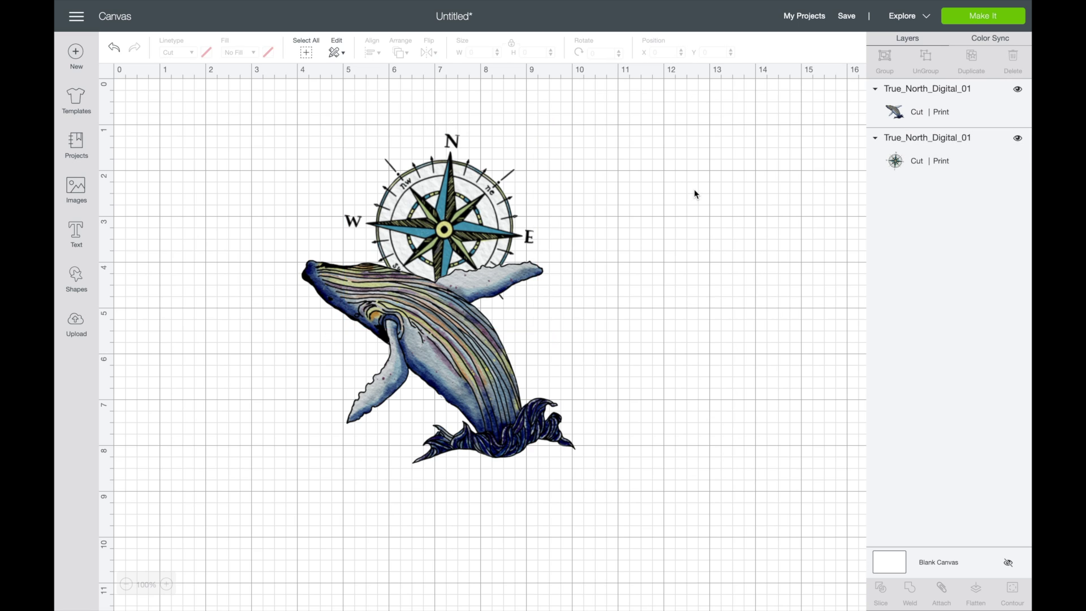
{"action": "left_click_drag", "start_coordinate": [450, 333], "coordinate": [482, 338]}
{"action": "left_click", "coordinate": [647, 149]}
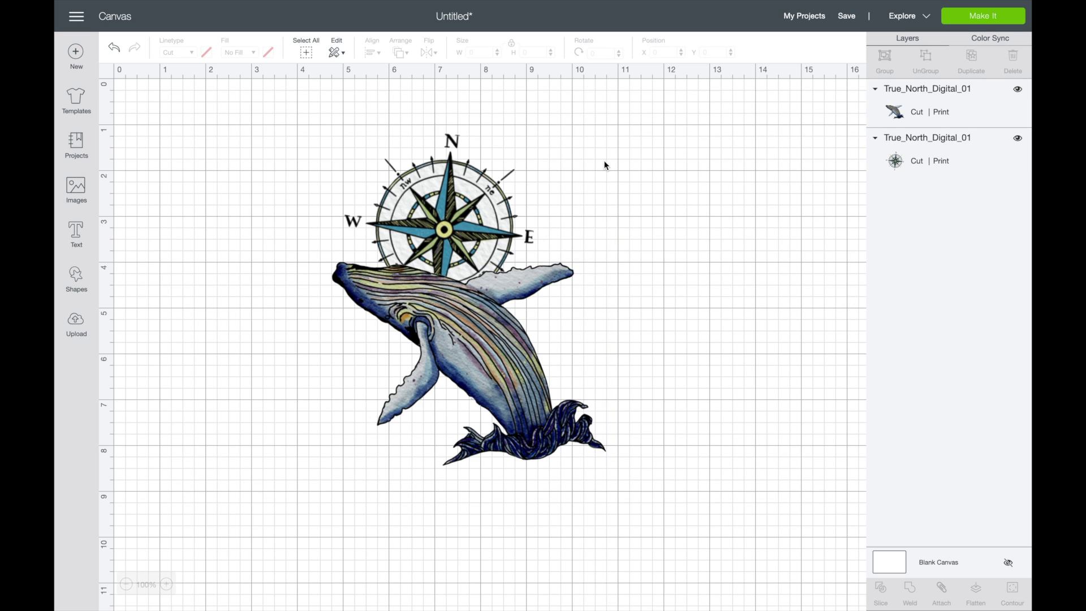
Group the whale and compass together and attach them as one design.
{"action": "left_click_drag", "start_coordinate": [592, 125], "coordinate": [346, 513]}
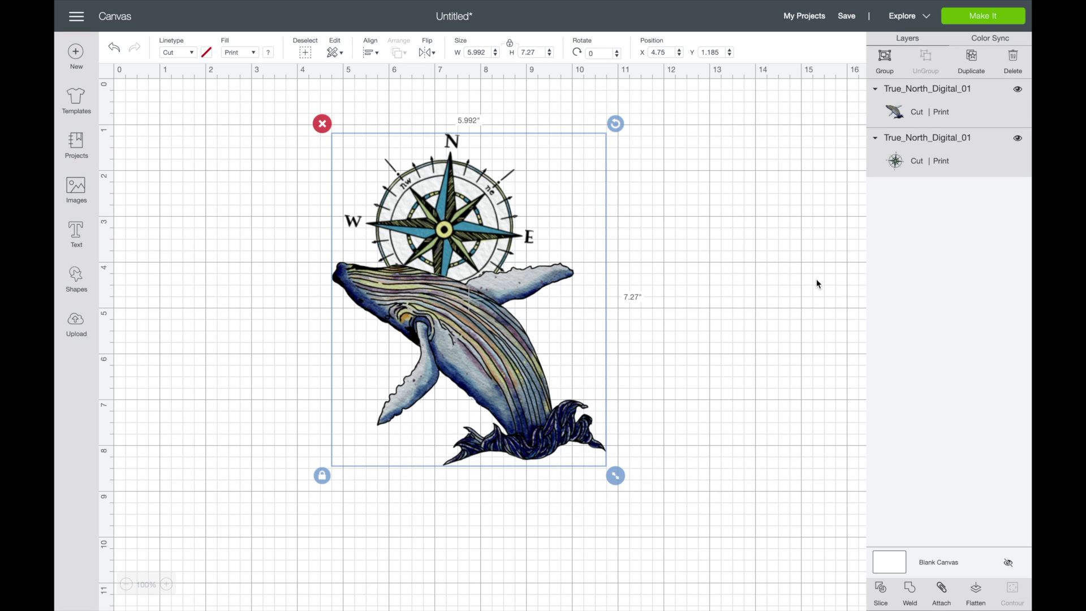
{"action": "left_click", "coordinate": [881, 62]}
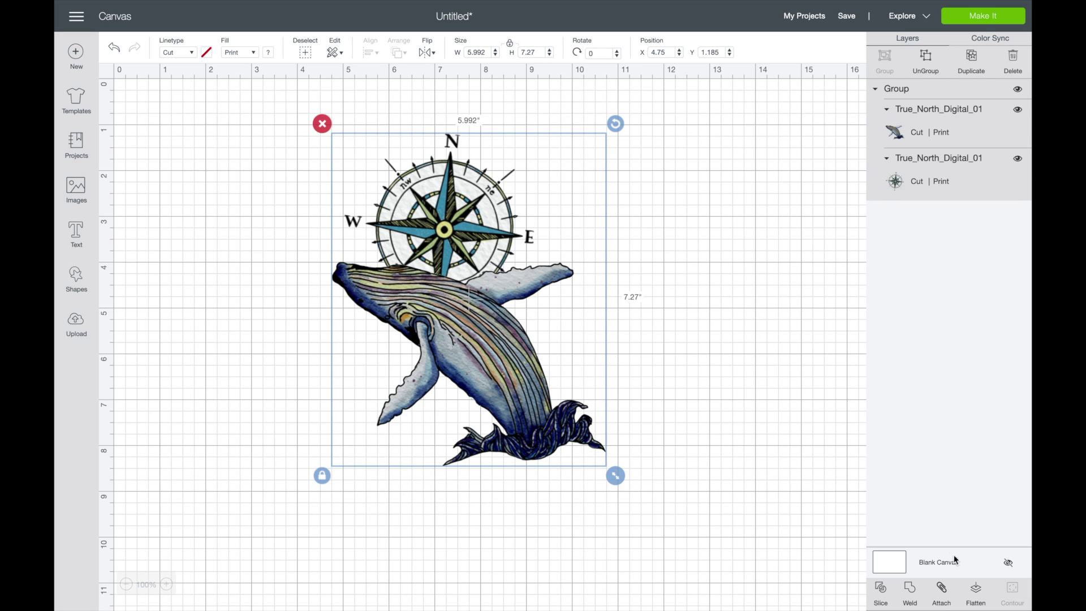
{"action": "left_click", "coordinate": [942, 596]}
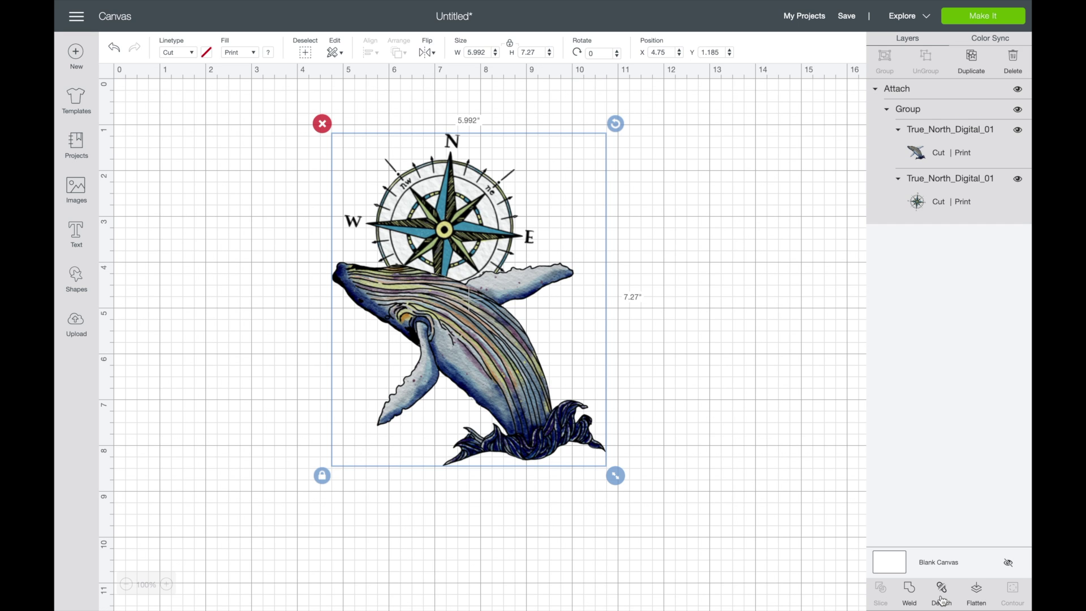
Move the attached whale and compass design up and left on the canvas and enlarge it to about 6.8 inches wide.
{"action": "left_click_drag", "start_coordinate": [519, 407], "coordinate": [411, 376]}
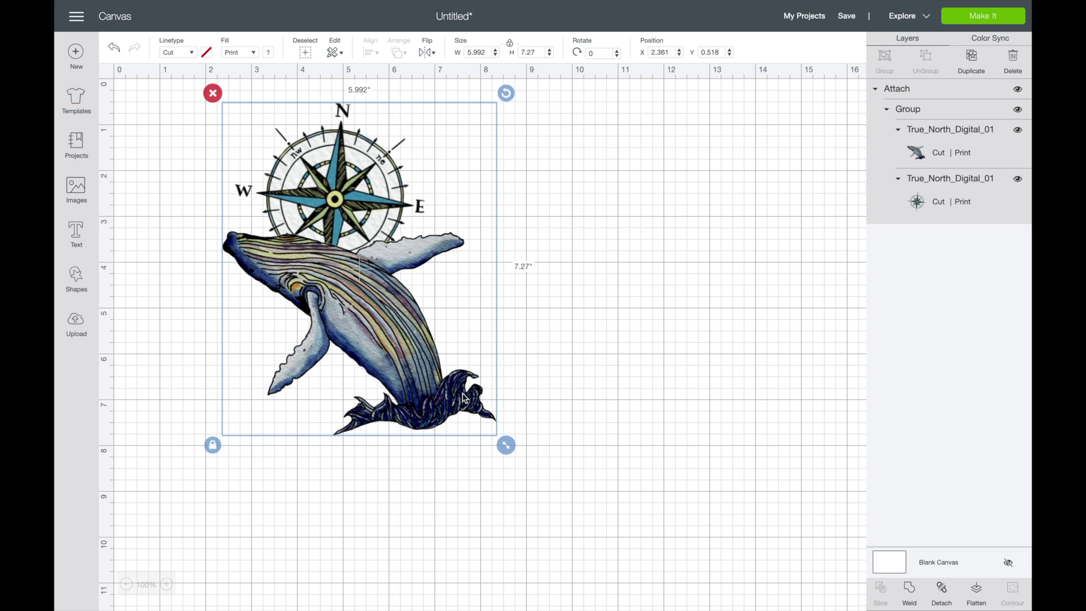
{"action": "left_click_drag", "start_coordinate": [517, 453], "coordinate": [588, 499]}
{"action": "left_click", "coordinate": [754, 287]}
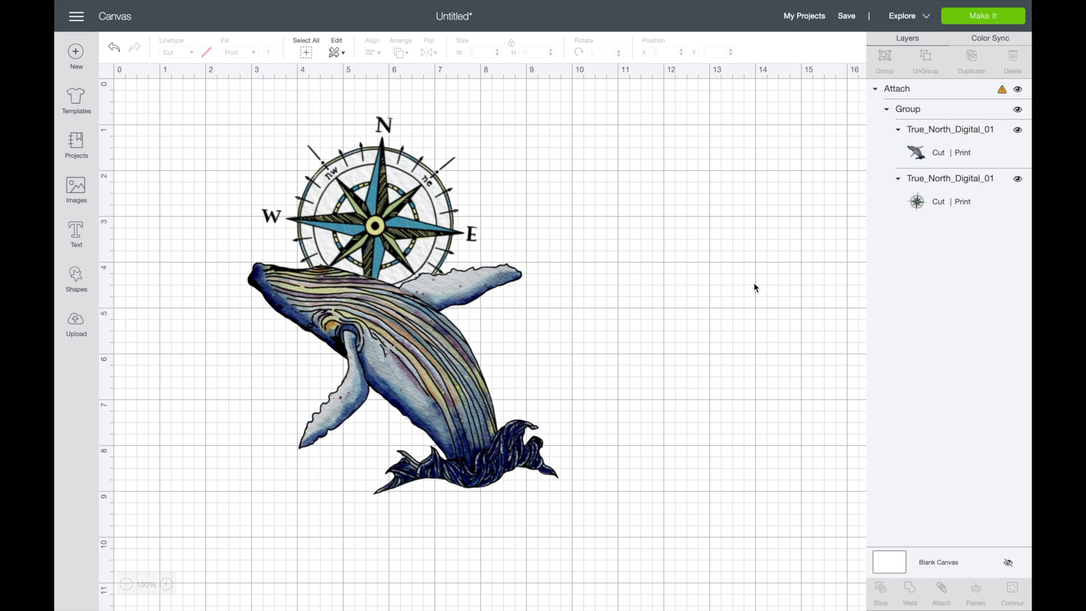
Check the incompatibility warning on the attached design and shrink the design to about 5.7 inches wide.
{"action": "left_click", "coordinate": [993, 19]}
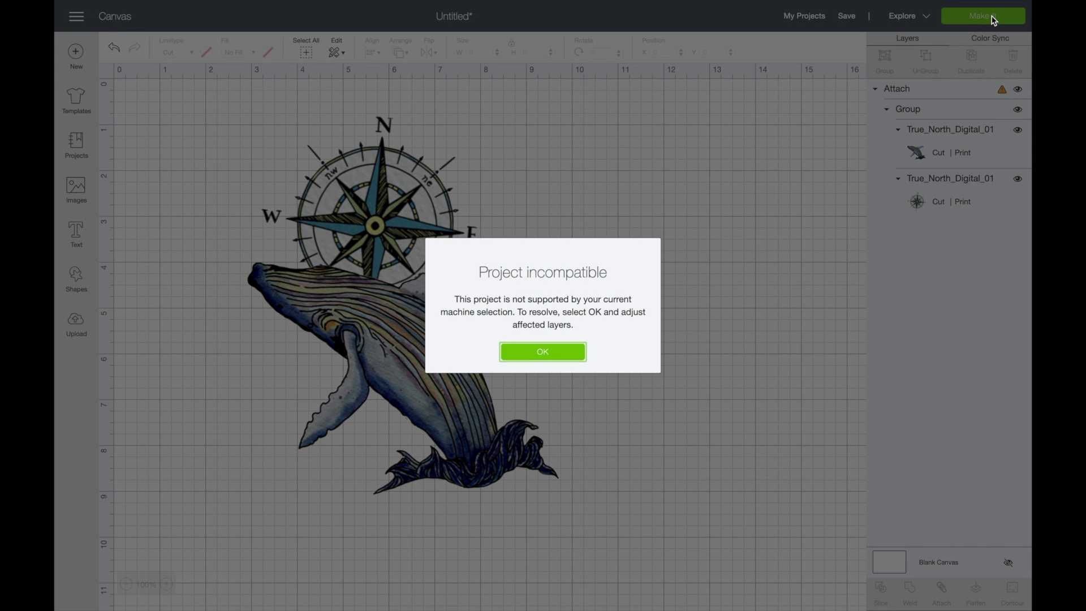
{"action": "left_click", "coordinate": [565, 356]}
{"action": "left_click", "coordinate": [1002, 88]}
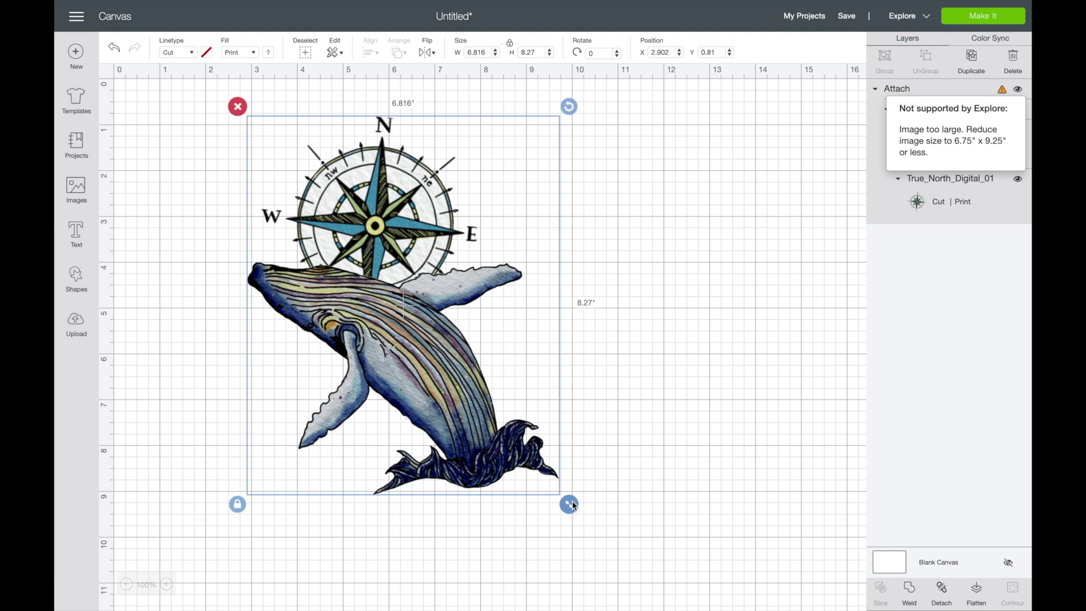
{"action": "left_click_drag", "start_coordinate": [573, 506], "coordinate": [524, 448]}
{"action": "left_click", "coordinate": [613, 412]}
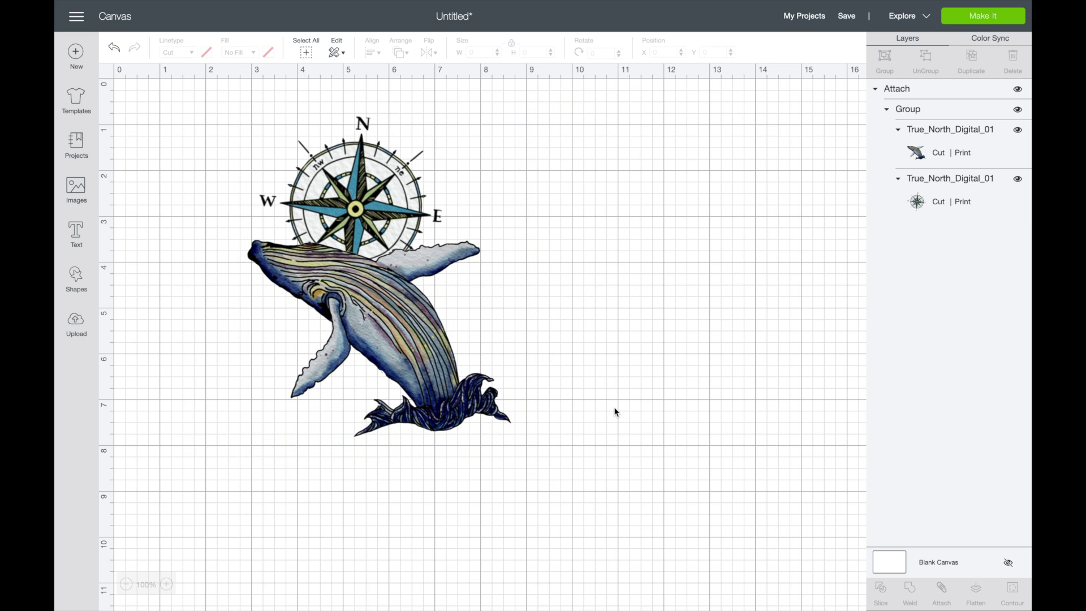
Send the attached whale and compass design to the mat preview.
{"action": "left_click", "coordinate": [1005, 17]}
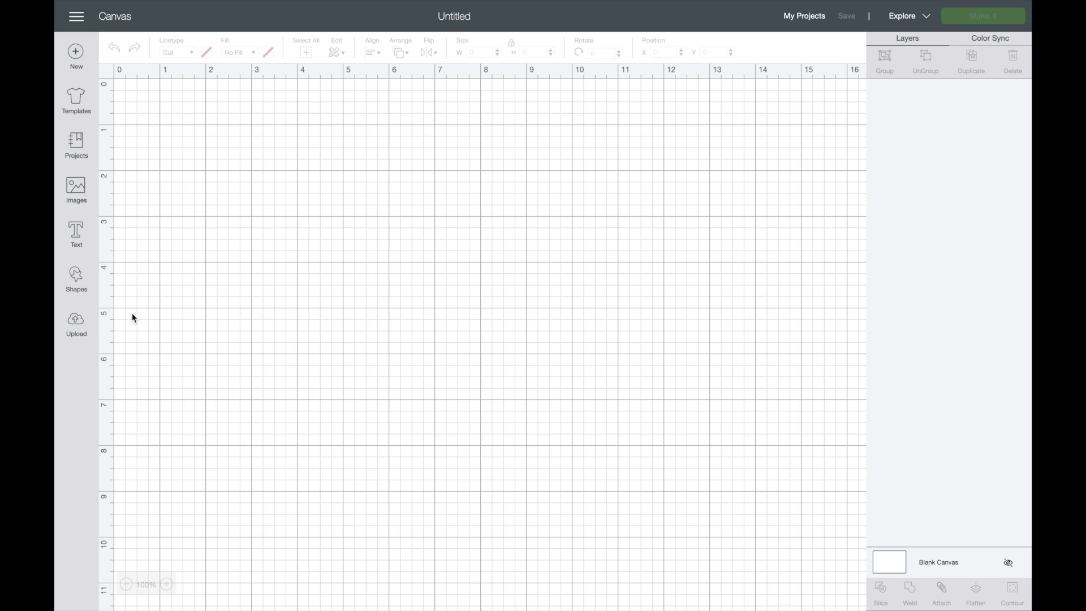
Start a new image upload and try to load True_North_Digital_03.pdf.
{"action": "left_click", "coordinate": [84, 331]}
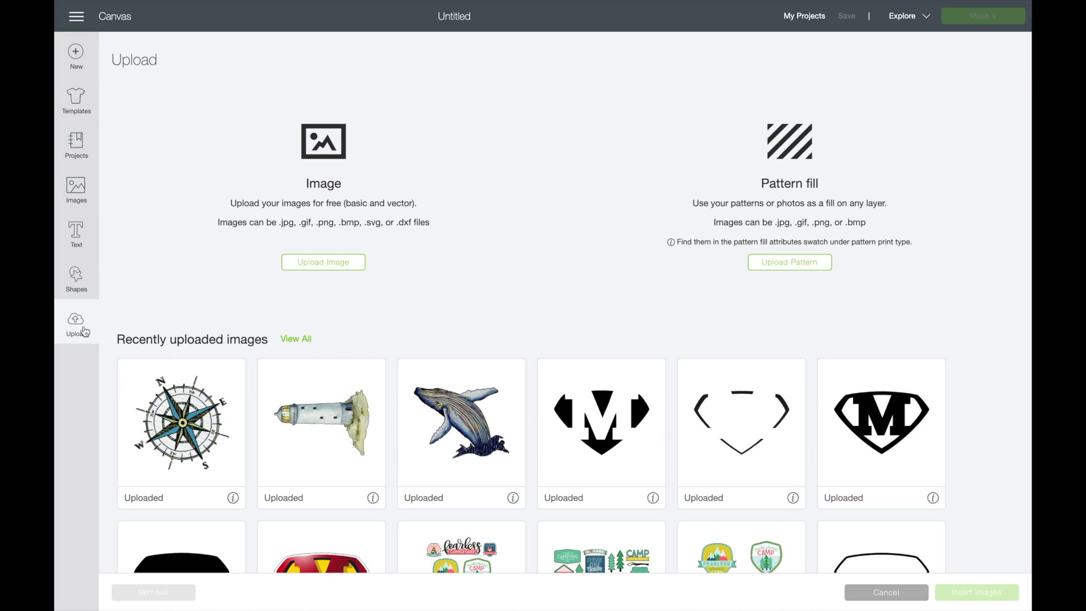
{"action": "left_click", "coordinate": [328, 270]}
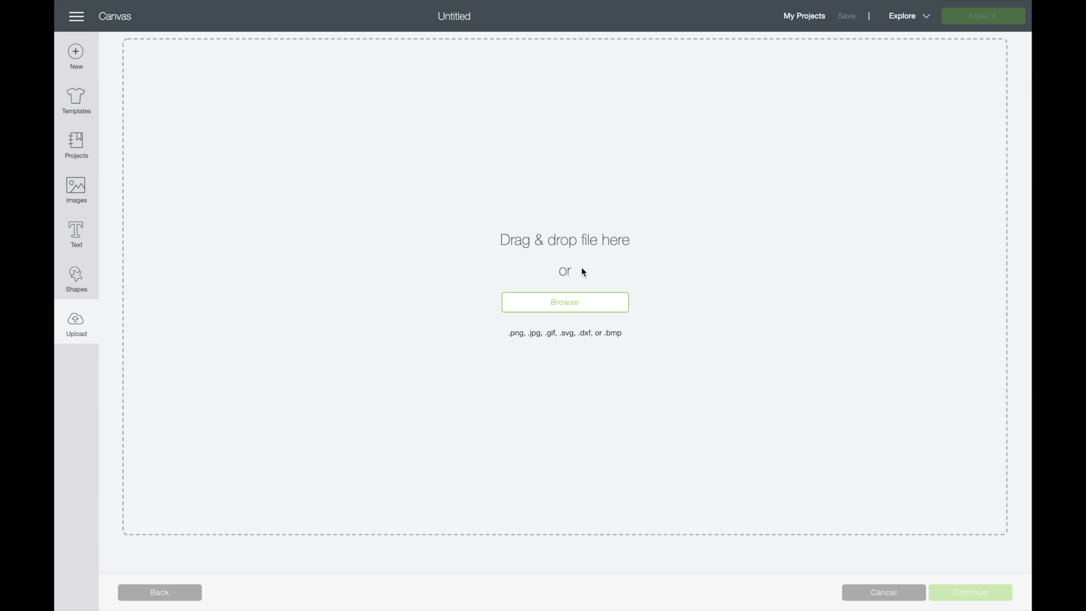
{"action": "left_click", "coordinate": [597, 311]}
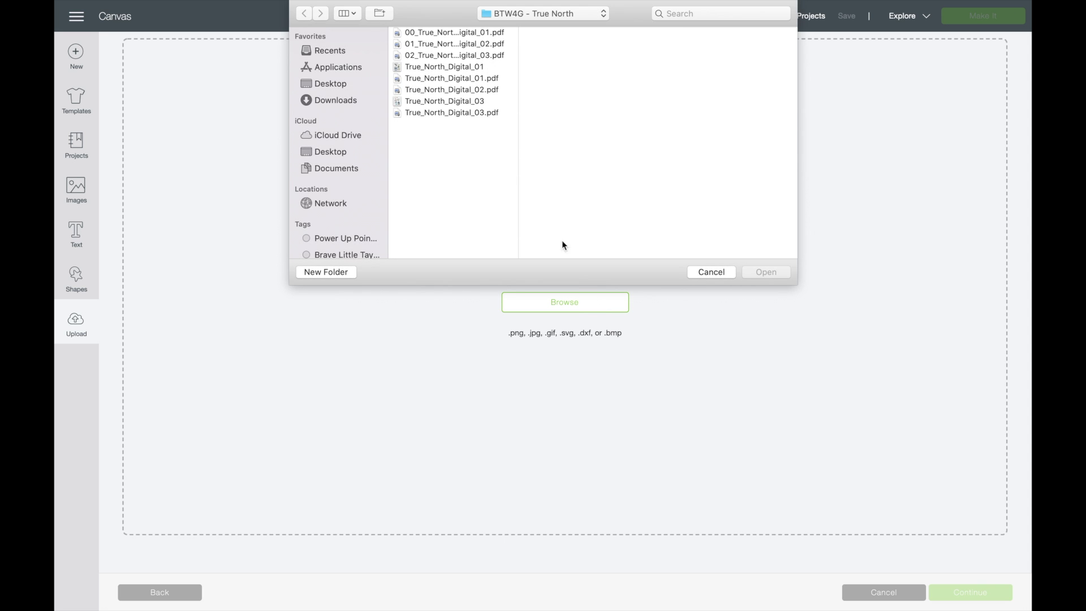
{"action": "left_click", "coordinate": [484, 114]}
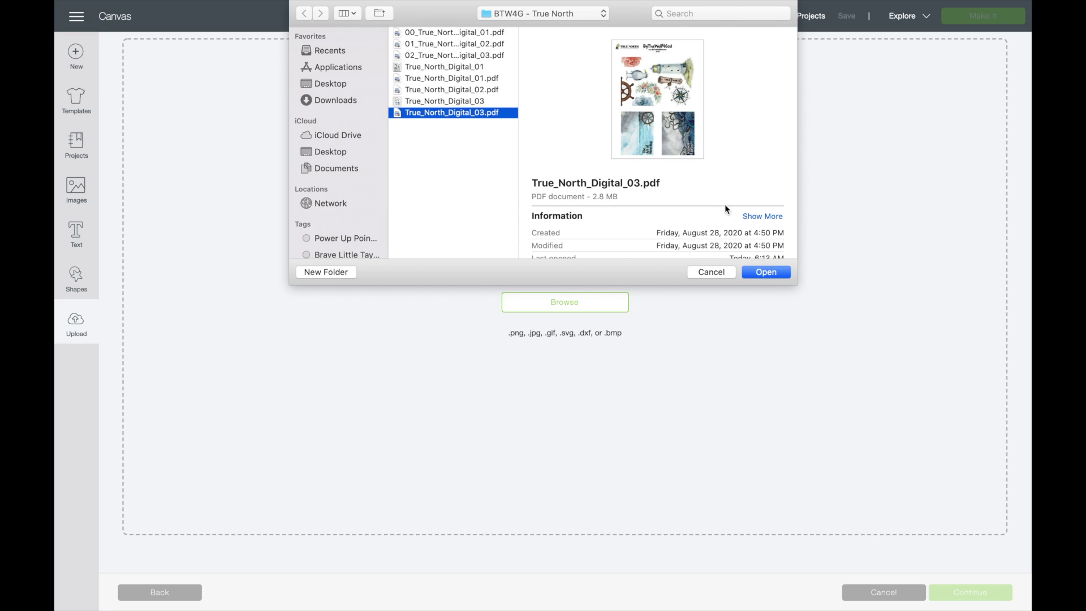
{"action": "left_click", "coordinate": [772, 275]}
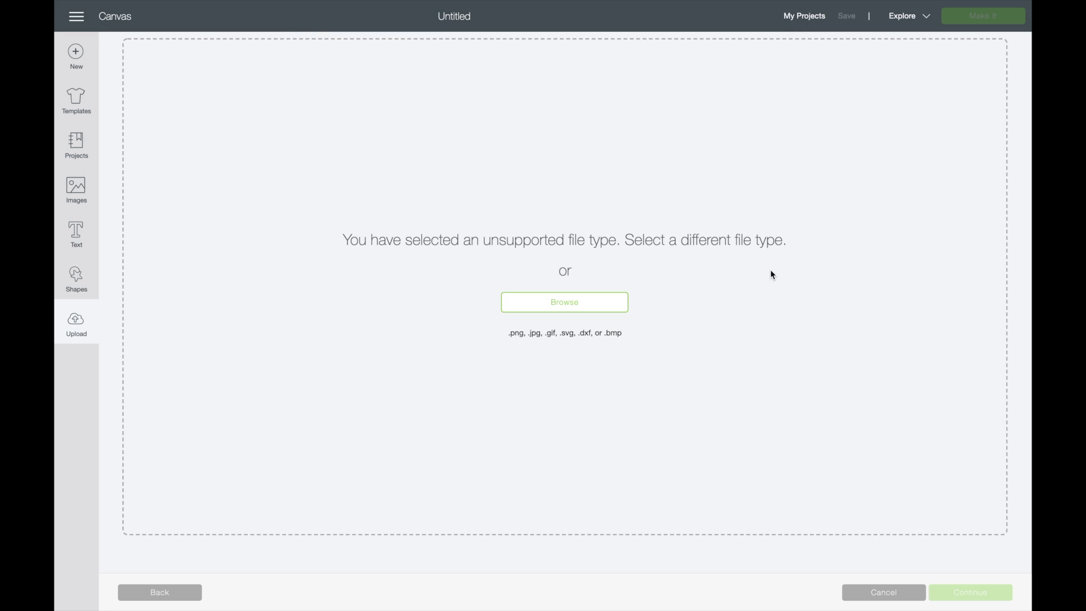
Upload the True_North_Digital_03 PNG image and set its image type to Complex.
{"action": "left_click", "coordinate": [568, 310]}
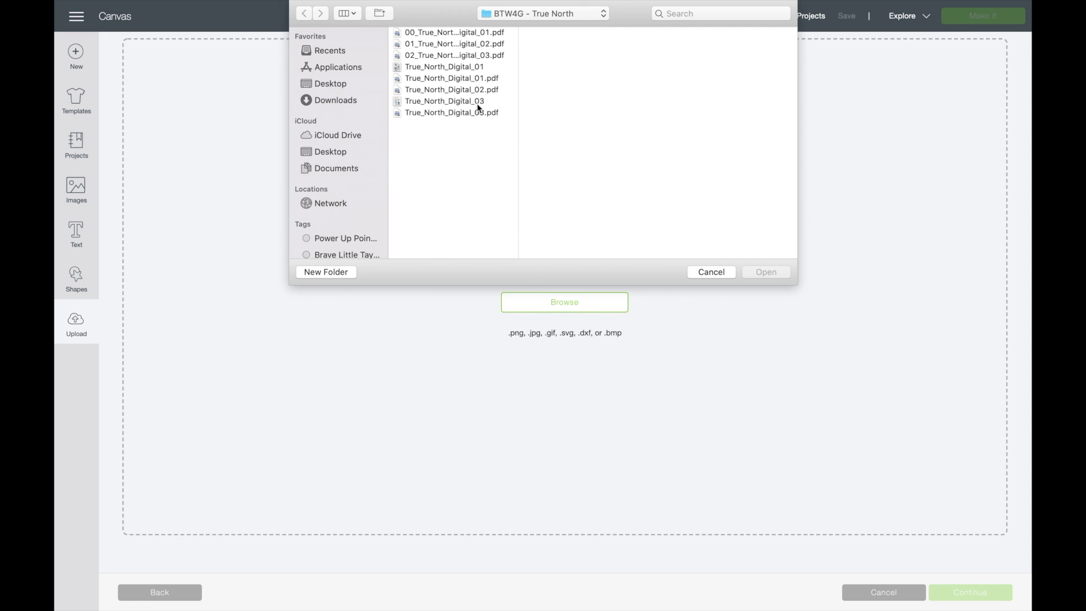
{"action": "left_click", "coordinate": [478, 104]}
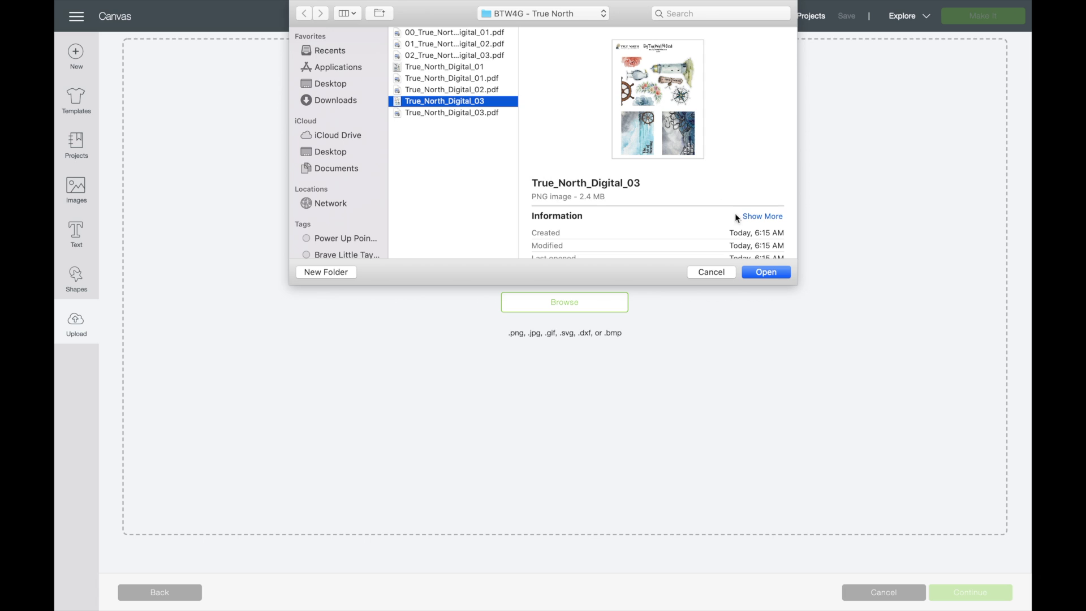
{"action": "left_click", "coordinate": [763, 272]}
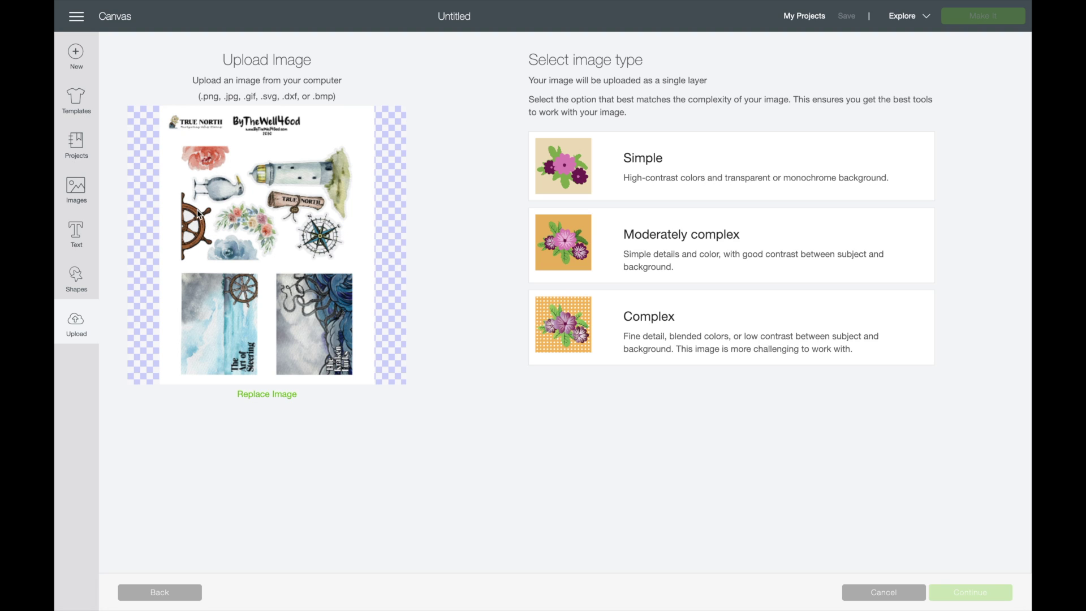
{"action": "left_click", "coordinate": [567, 332]}
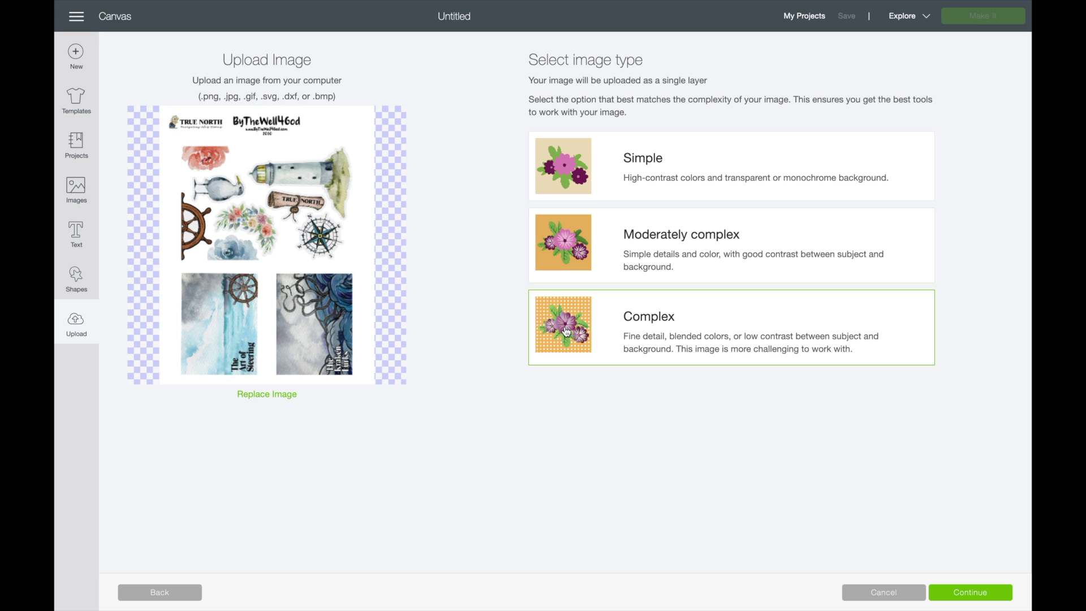
{"action": "left_click", "coordinate": [955, 592]}
Crop the uploaded sheet to the brown half ship's wheel.
{"action": "scroll", "coordinate": [593, 477], "scroll_direction": "down", "scroll_amount": 5}
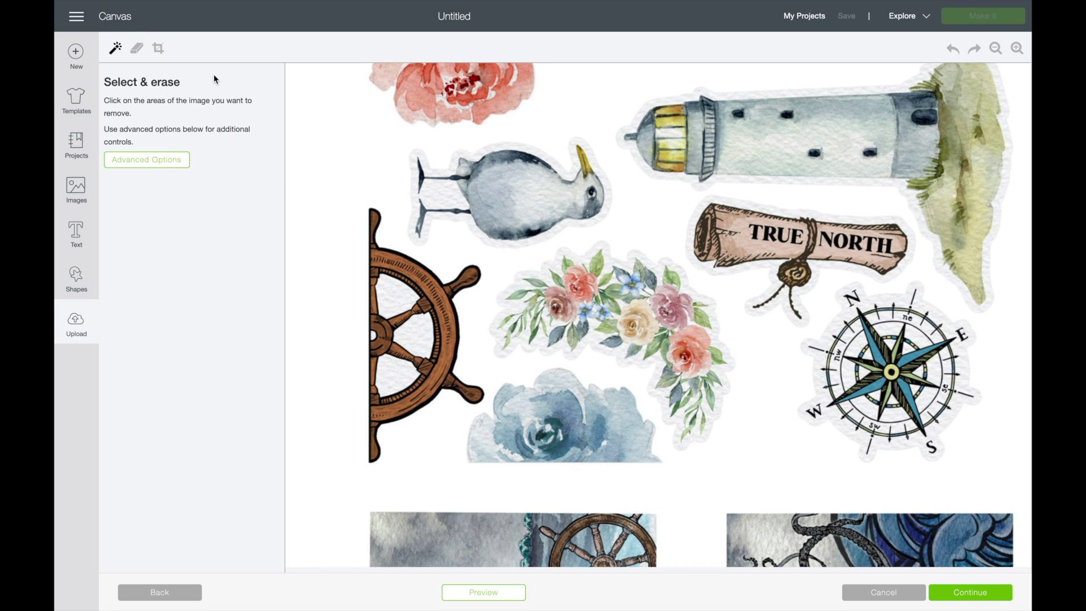
{"action": "left_click", "coordinate": [158, 48]}
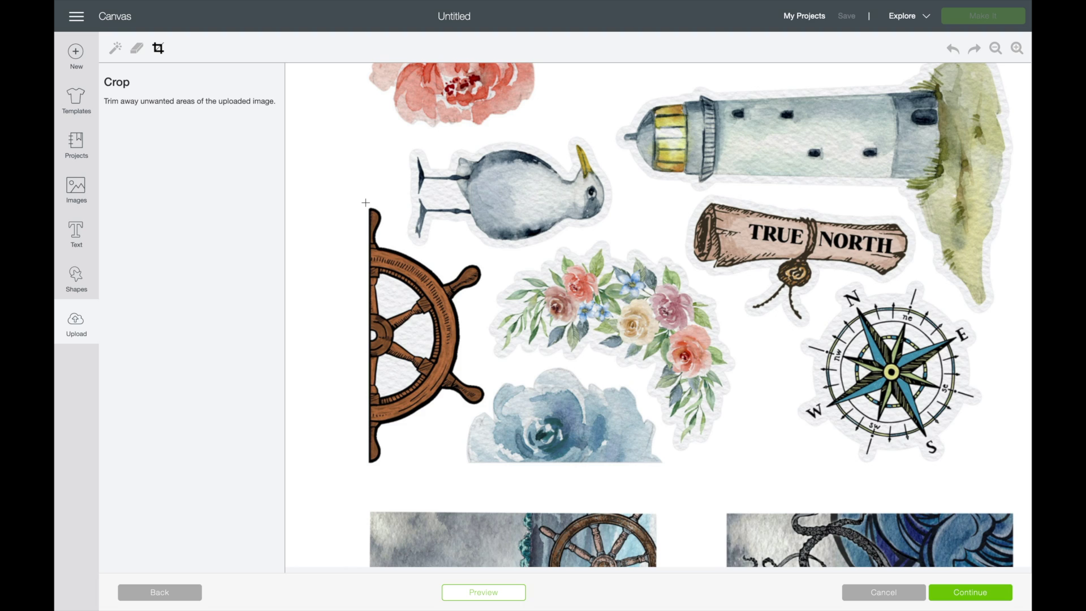
{"action": "left_click_drag", "start_coordinate": [365, 203], "coordinate": [487, 455]}
{"action": "left_click_drag", "start_coordinate": [487, 472], "coordinate": [488, 470]}
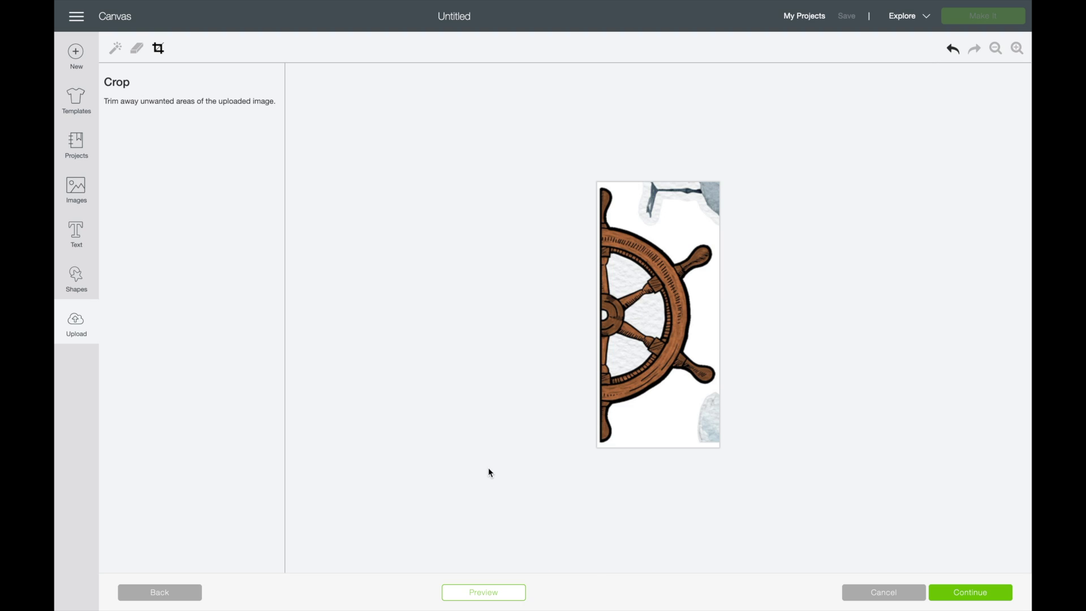
Remove the white background around the wheel and erase the leftover seagull and blue flower fragments with a larger eraser.
{"action": "left_click", "coordinate": [115, 48]}
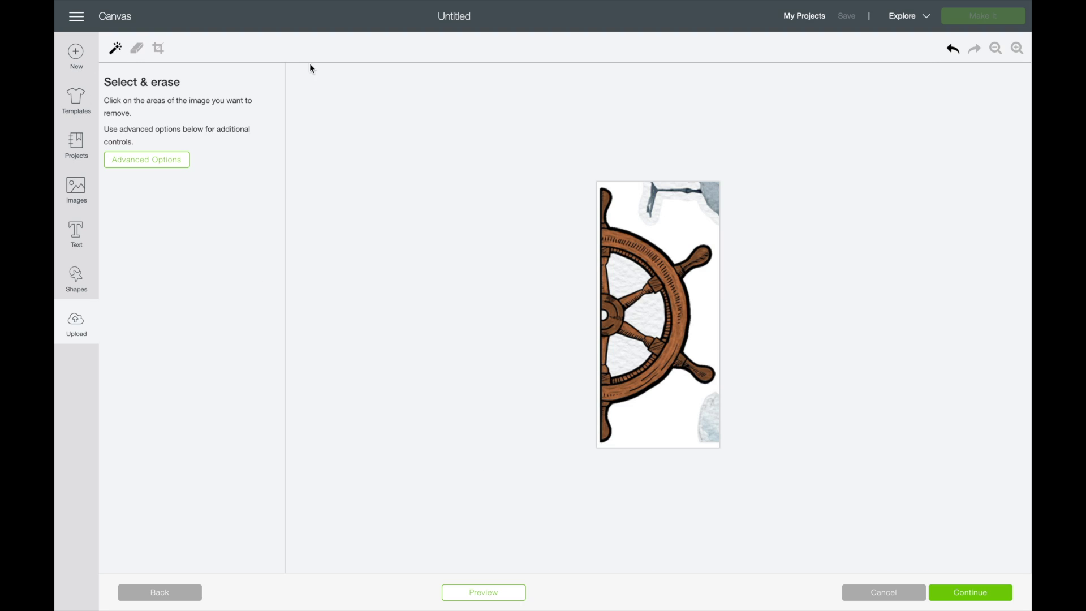
{"action": "left_click", "coordinate": [689, 219]}
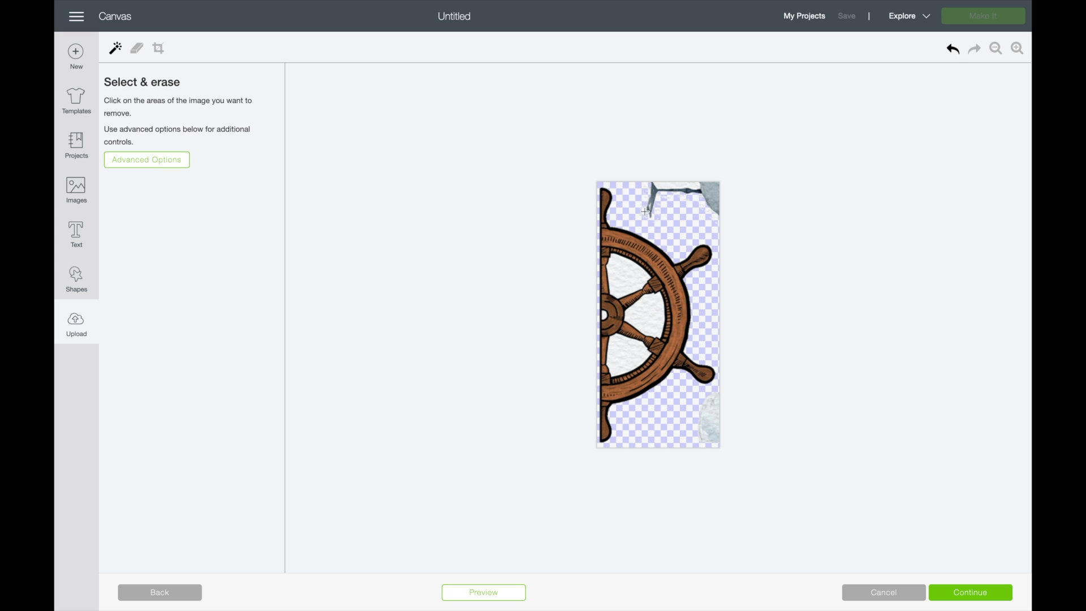
{"action": "left_click", "coordinate": [137, 50]}
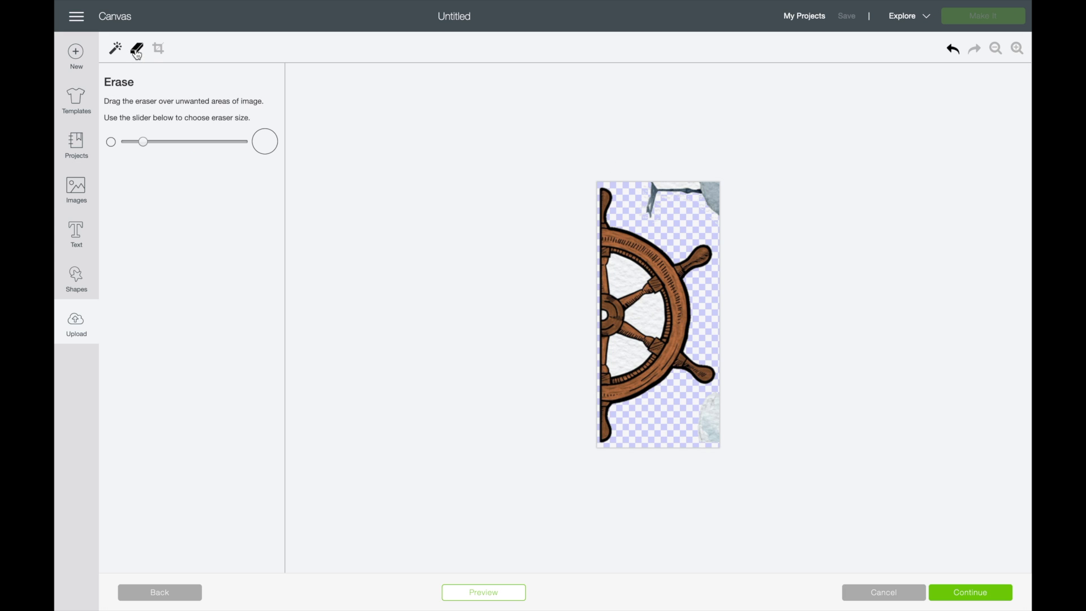
{"action": "left_click", "coordinate": [170, 141]}
{"action": "mouse_move", "coordinate": [656, 215]}
{"action": "left_mouse_down"}
{"action": "mouse_move", "coordinate": [650, 194]}
{"action": "mouse_move", "coordinate": [709, 192]}
{"action": "left_mouse_up"}
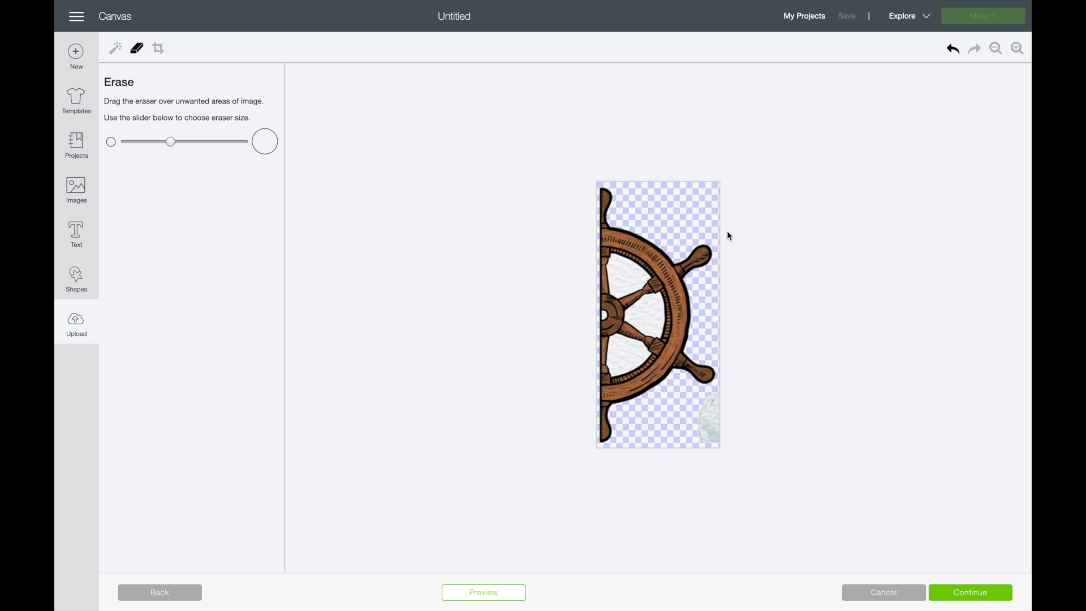
{"action": "mouse_move", "coordinate": [708, 417]}
{"action": "left_mouse_down"}
{"action": "mouse_move", "coordinate": [715, 440]}
{"action": "mouse_move", "coordinate": [678, 438]}
{"action": "left_mouse_up"}
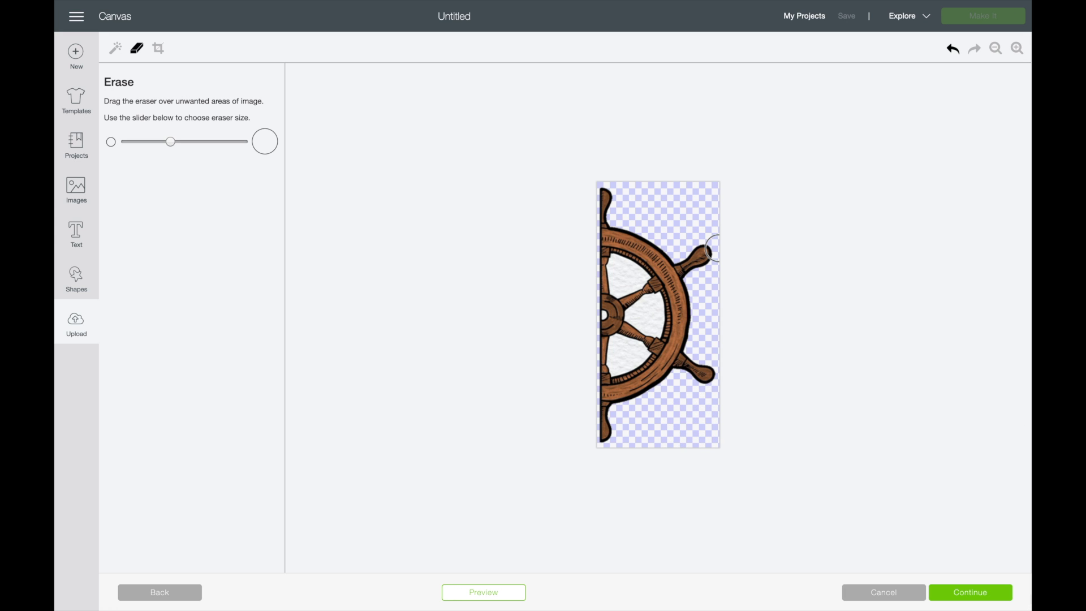
Save the wheel as a Print Then Cut image named True_North_Digital_03 and insert it on the canvas.
{"action": "left_click", "coordinate": [978, 599]}
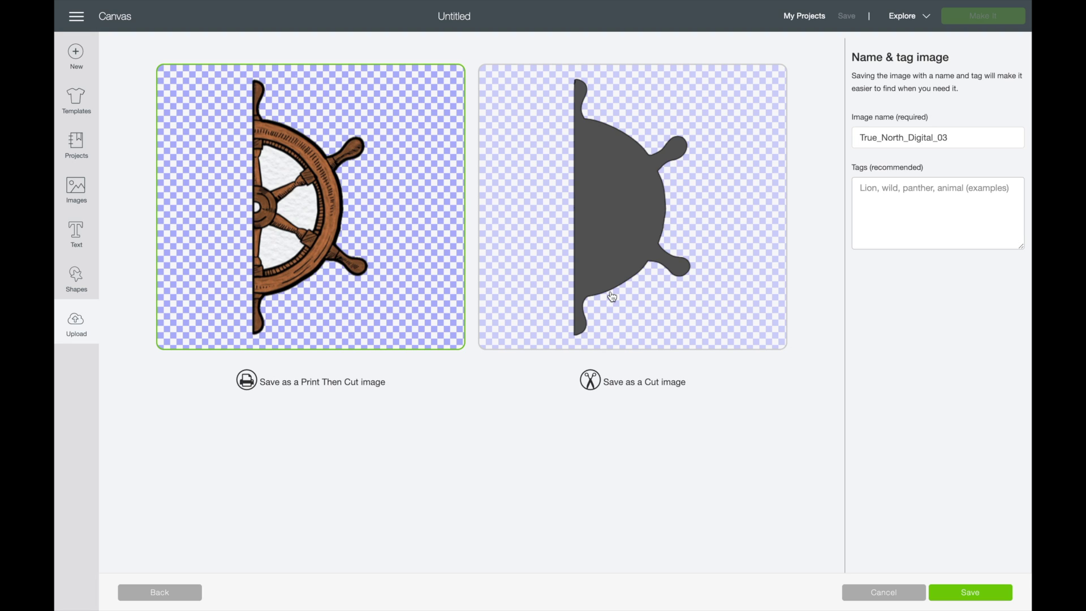
{"action": "left_click", "coordinate": [995, 593]}
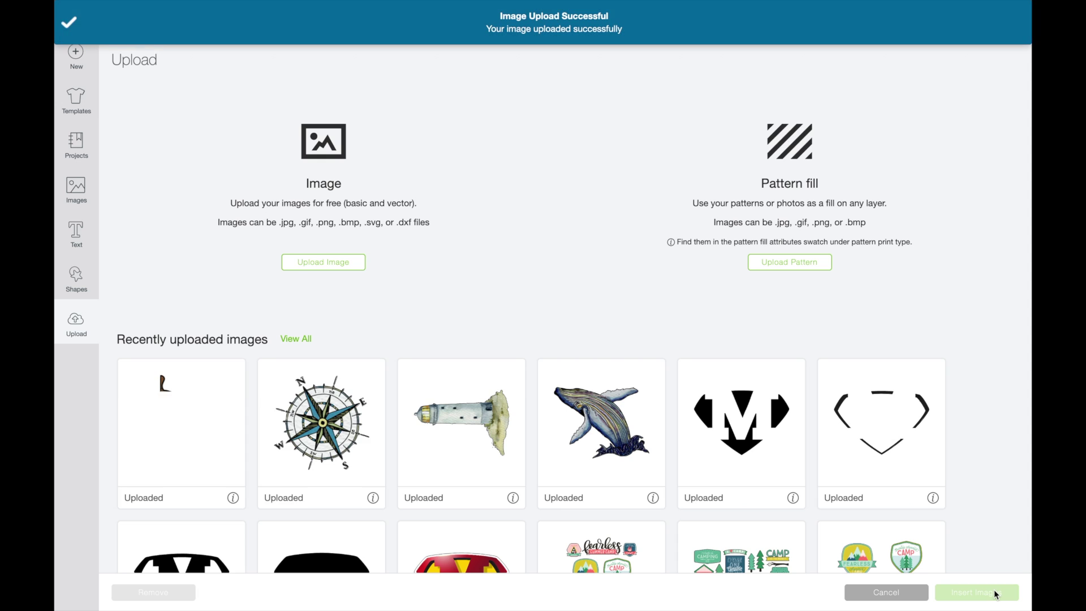
{"action": "left_click", "coordinate": [136, 441]}
{"action": "left_click", "coordinate": [982, 594]}
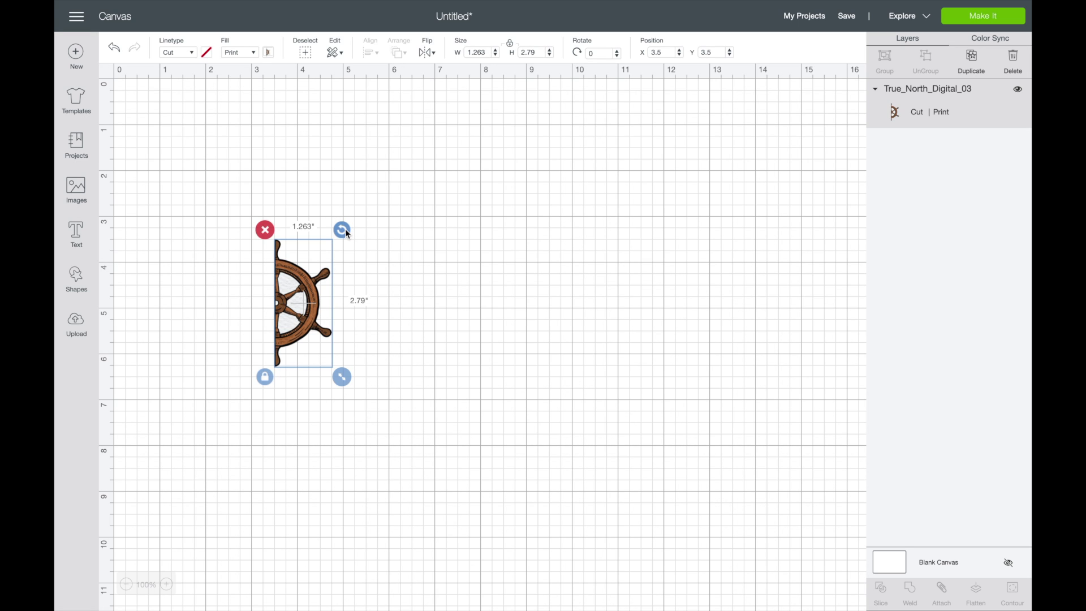
Rotate the half wheel so its flat edge faces down, and shrink it to about 2.1 inches wide near the canvas origin.
{"action": "left_click_drag", "start_coordinate": [342, 230], "coordinate": [219, 261]}
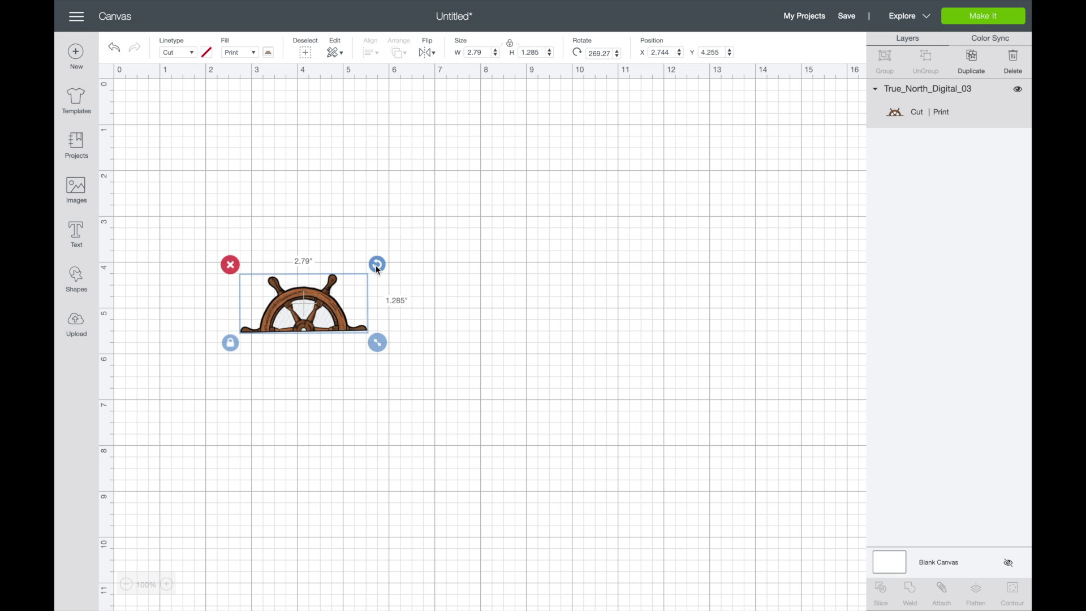
{"action": "left_click_drag", "start_coordinate": [319, 320], "coordinate": [264, 193]}
{"action": "left_click_drag", "start_coordinate": [324, 218], "coordinate": [292, 206]}
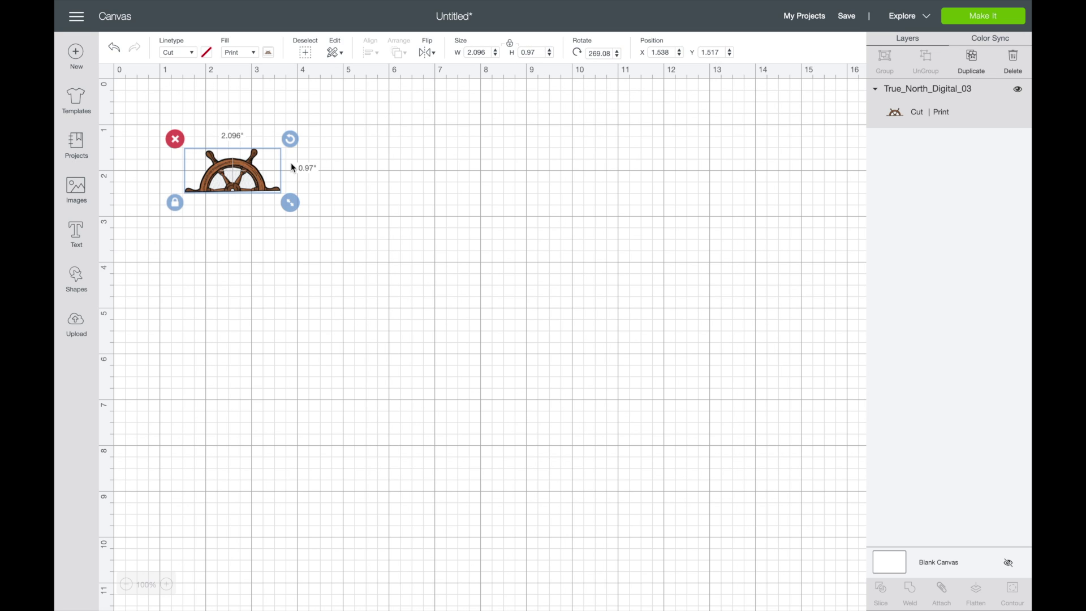
Set the half wheel's rotation to exactly 270 degrees.
{"action": "left_click", "coordinate": [611, 53]}
{"action": "type", "text": "270"}
{"action": "key", "text": "Return"}
{"action": "left_click", "coordinate": [422, 175]}
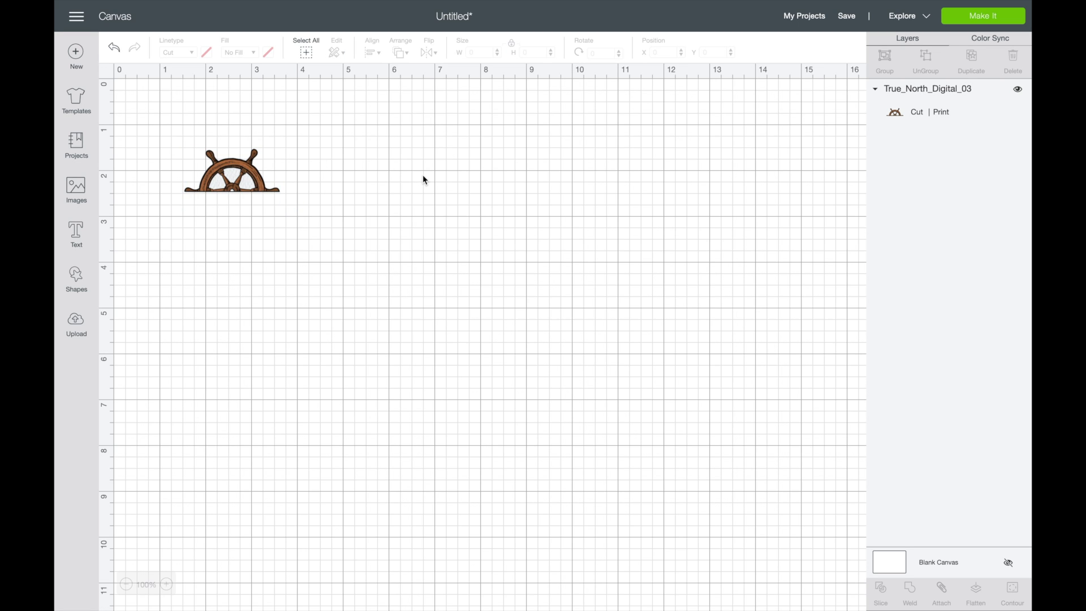
Duplicate the half ship's wheel 13 times to make 14 wheels on the canvas.
{"action": "left_click_drag", "start_coordinate": [182, 140], "coordinate": [309, 214]}
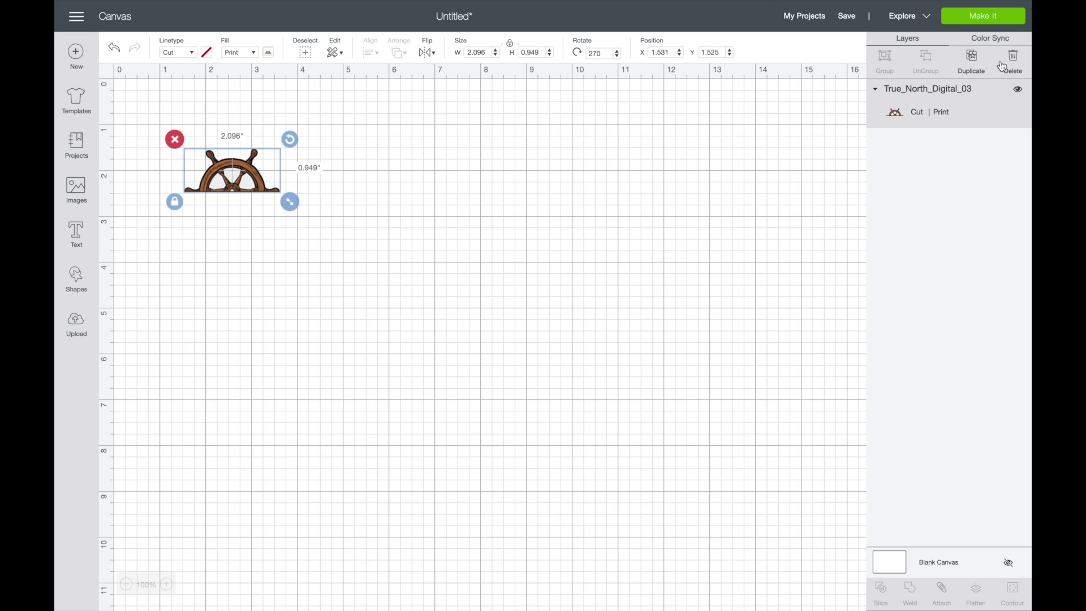
{"action": "left_click", "coordinate": [973, 61]}
{"action": "left_click", "coordinate": [972, 61]}
{"action": "left_click", "coordinate": [972, 61]}
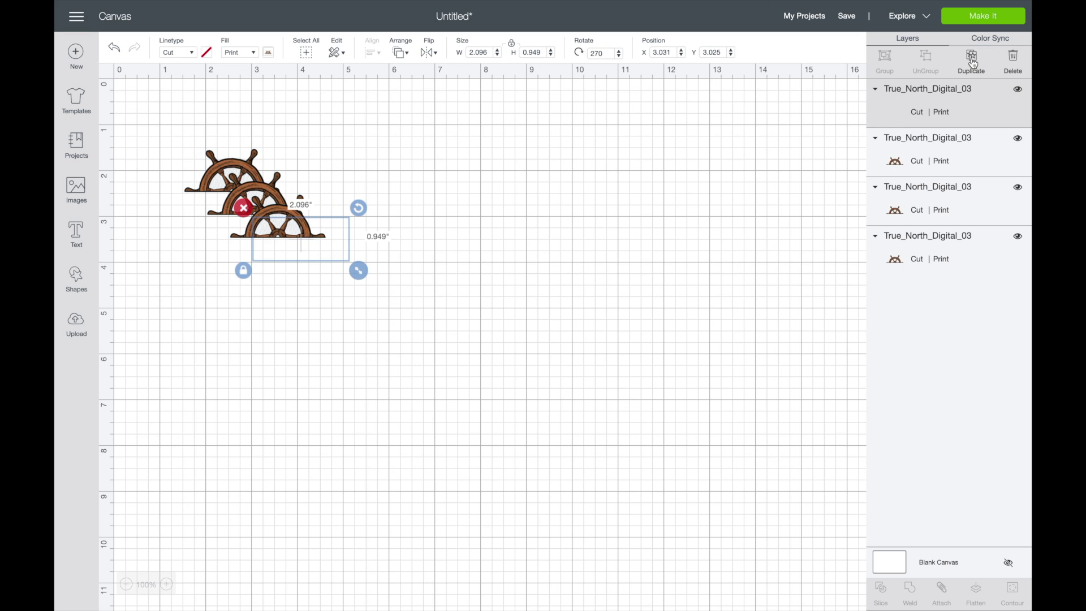
{"action": "left_click", "coordinate": [973, 61]}
{"action": "left_click", "coordinate": [972, 61]}
{"action": "left_click", "coordinate": [972, 61]}
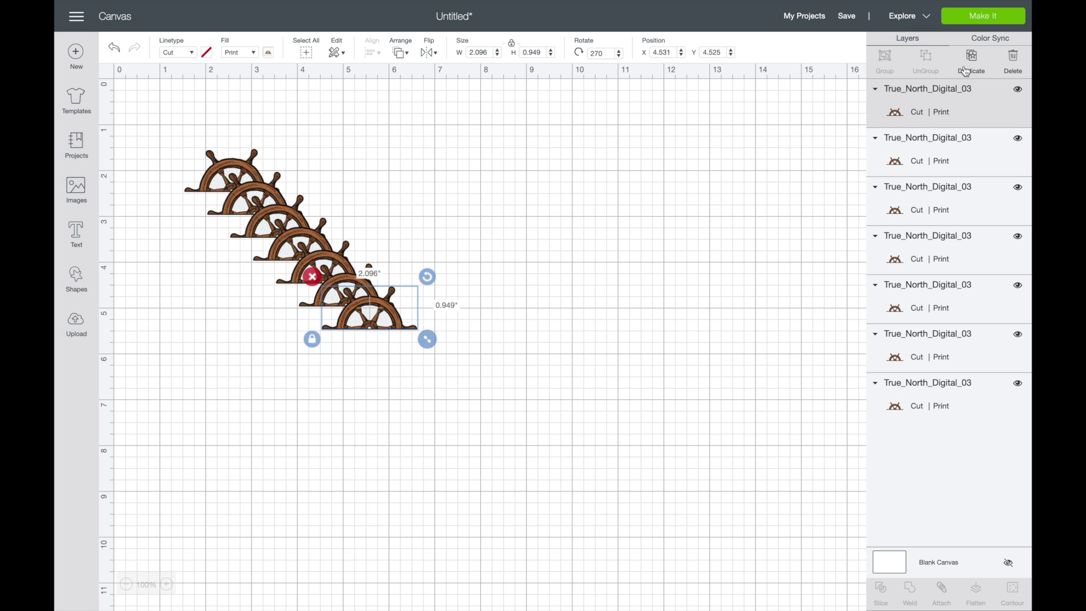
{"action": "left_click", "coordinate": [966, 69]}
{"action": "left_click", "coordinate": [970, 68]}
{"action": "left_click", "coordinate": [973, 68]}
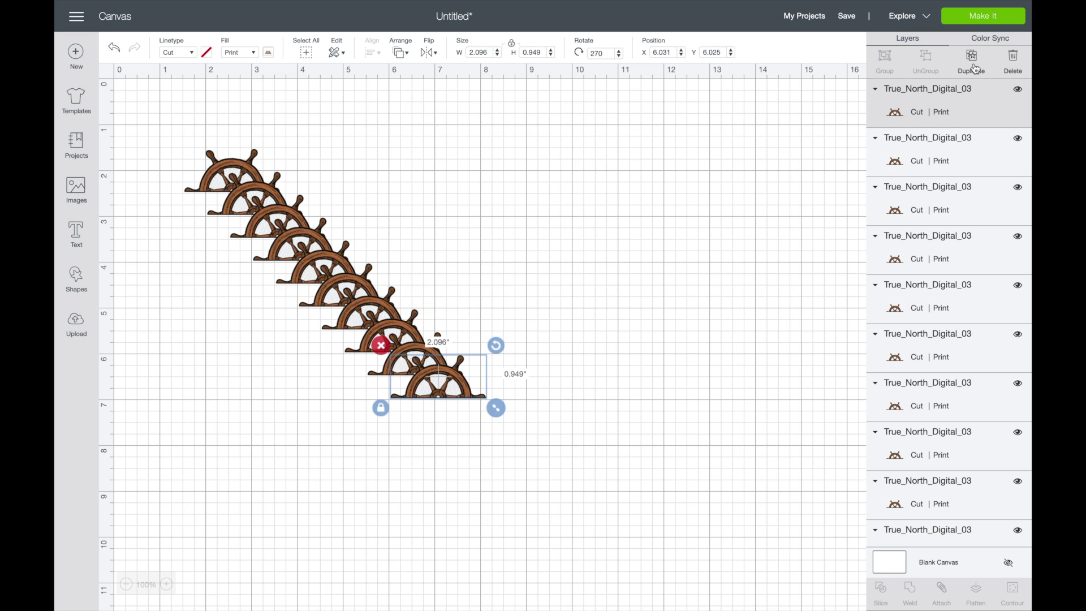
{"action": "left_click", "coordinate": [974, 68]}
{"action": "left_click", "coordinate": [974, 67]}
{"action": "left_click", "coordinate": [974, 68]}
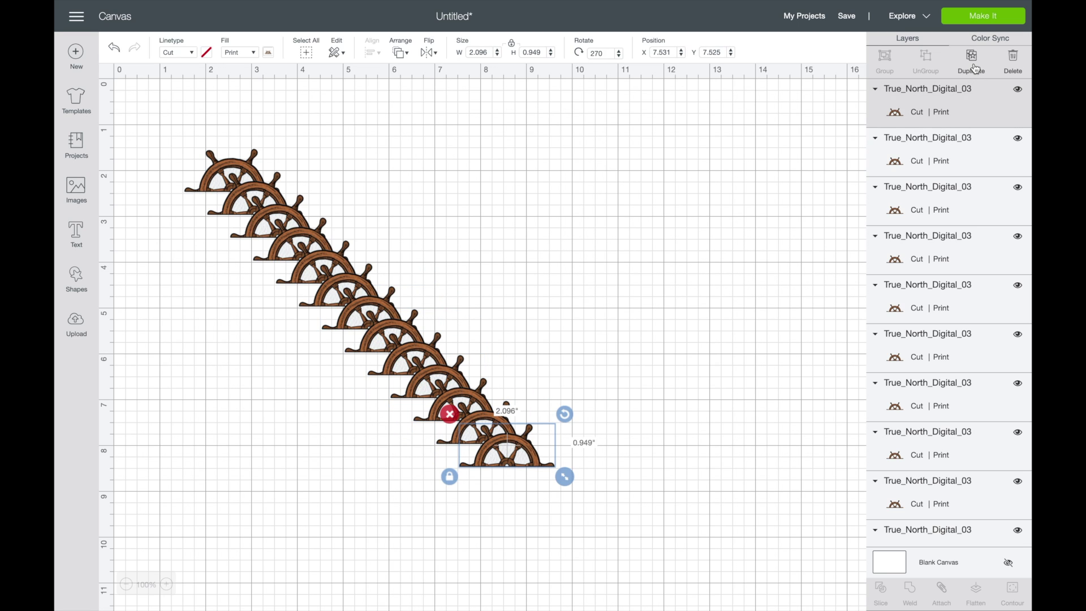
{"action": "left_click", "coordinate": [974, 68]}
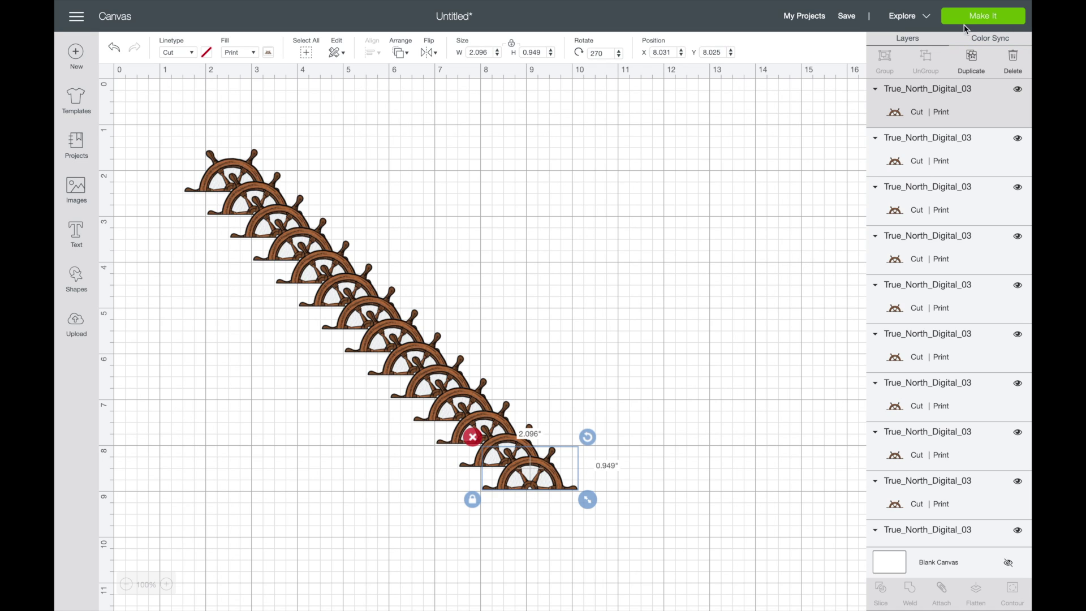
Deselect the last wheel and send all the half wheels to the mat preview.
{"action": "left_click", "coordinate": [807, 272]}
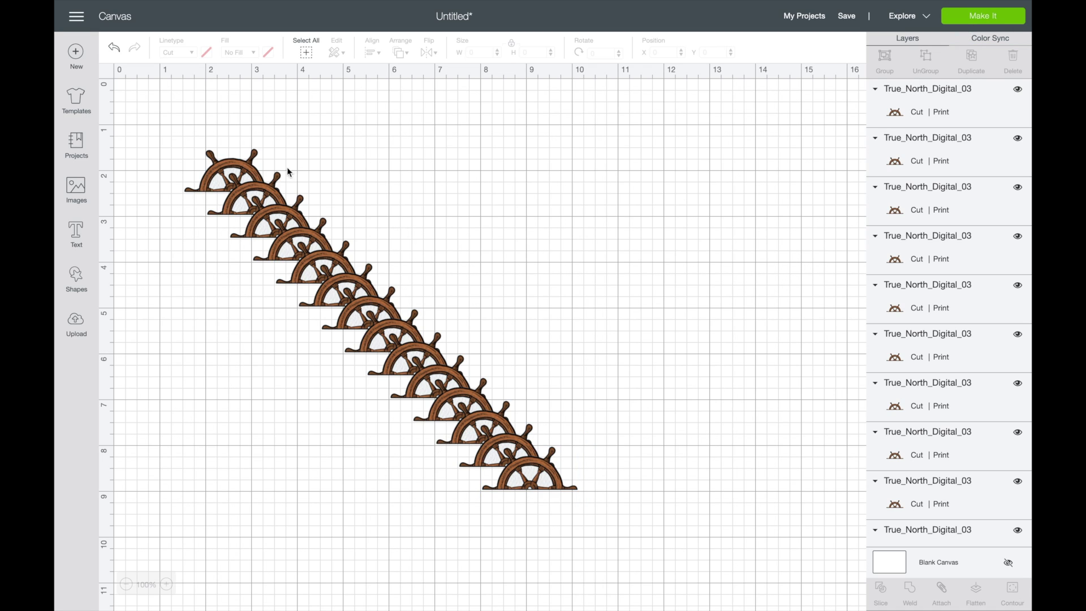
{"action": "left_click", "coordinate": [988, 21]}
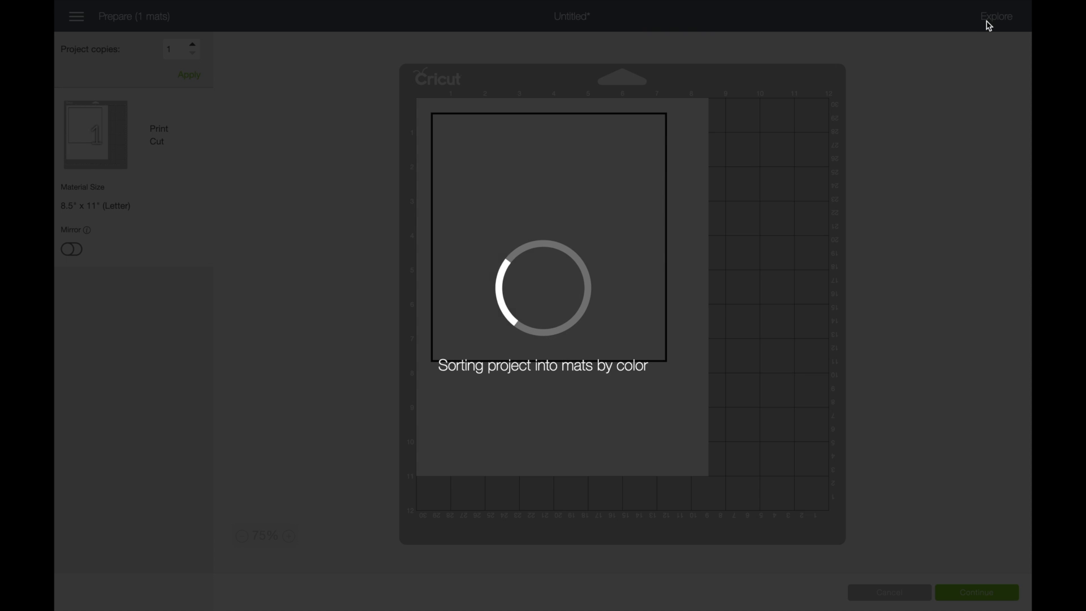